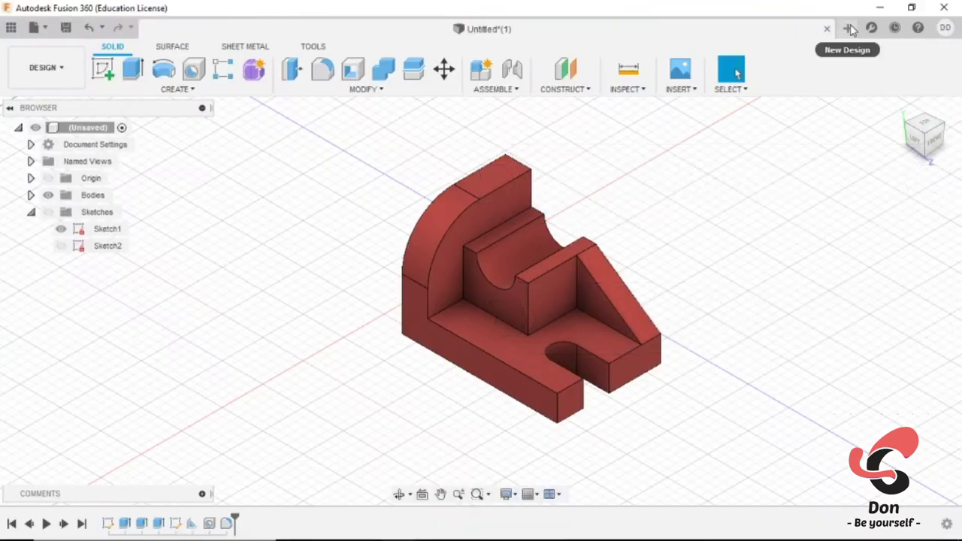
Step: Open a new untitled design tab alongside the finished bracket model
click(849, 28)
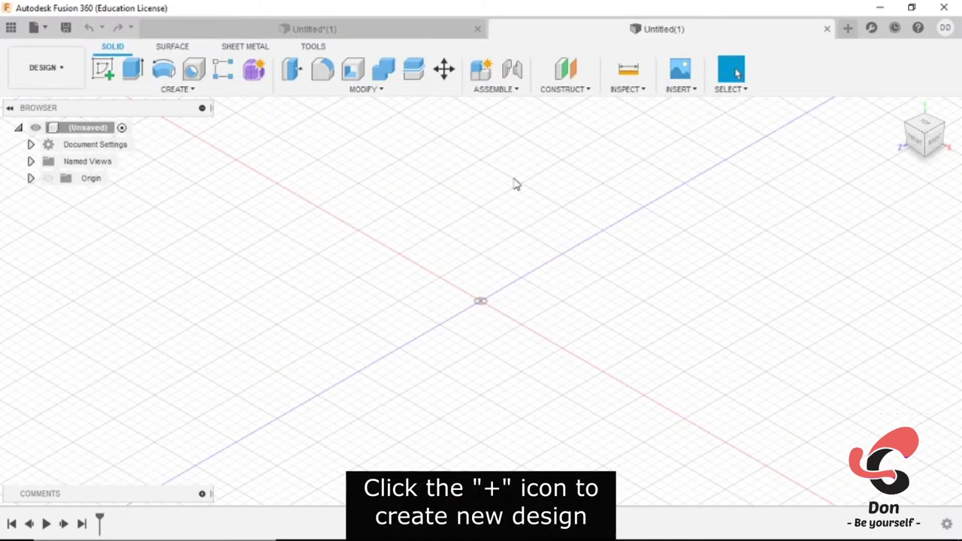
Step: Start a sketch on the horizontal Top plane and view the bracket reference drawing
click(104, 73)
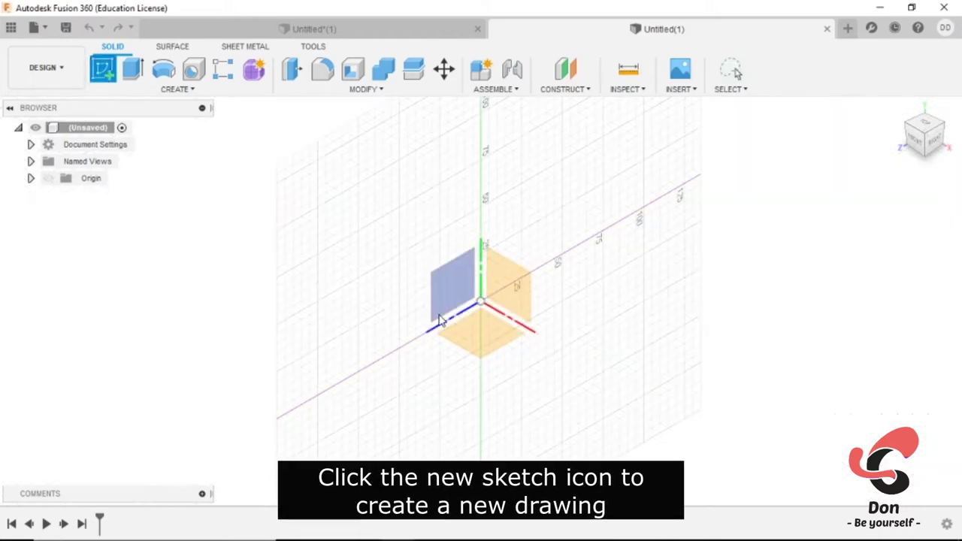
click(490, 342)
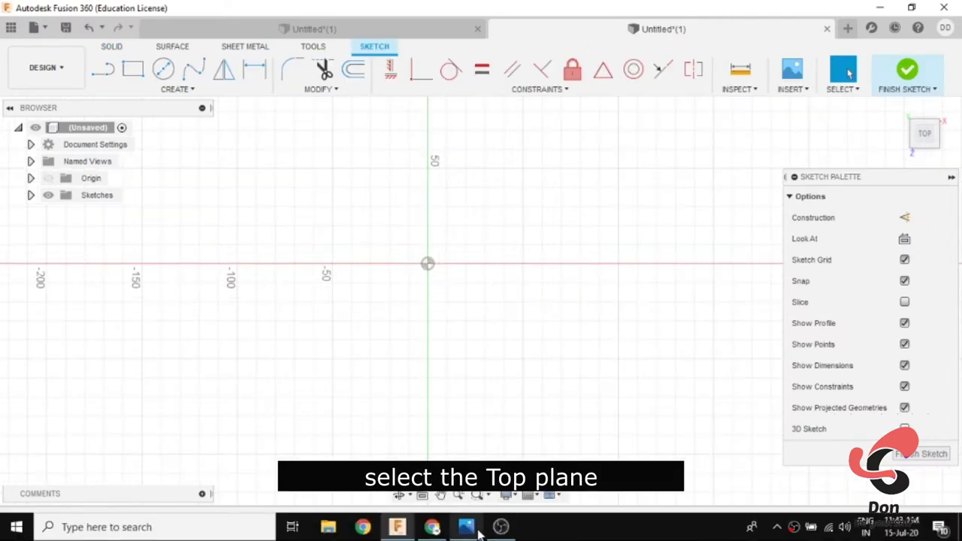
click(466, 529)
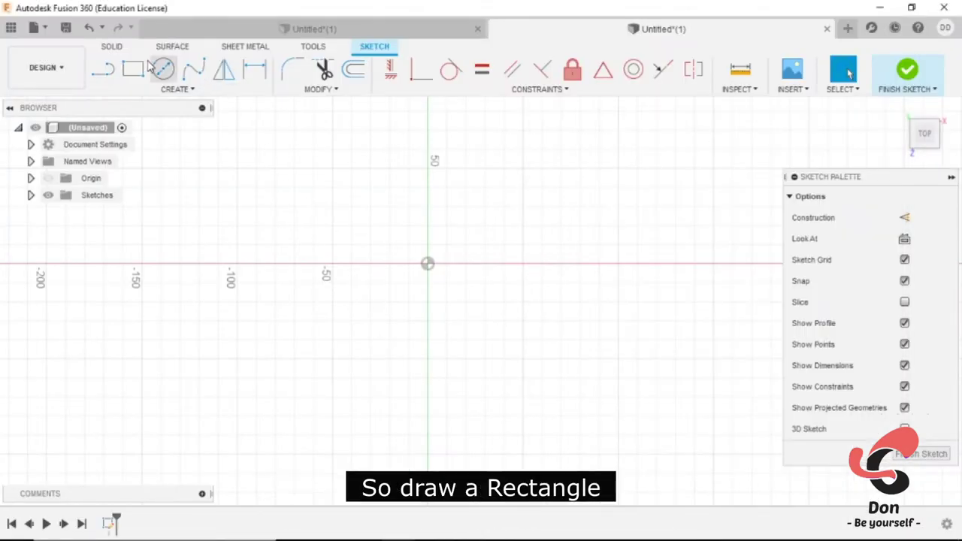
Step: Draw a large rectangle from the origin, a thin top strip, and an inner right rectangle
click(136, 69)
click(135, 69)
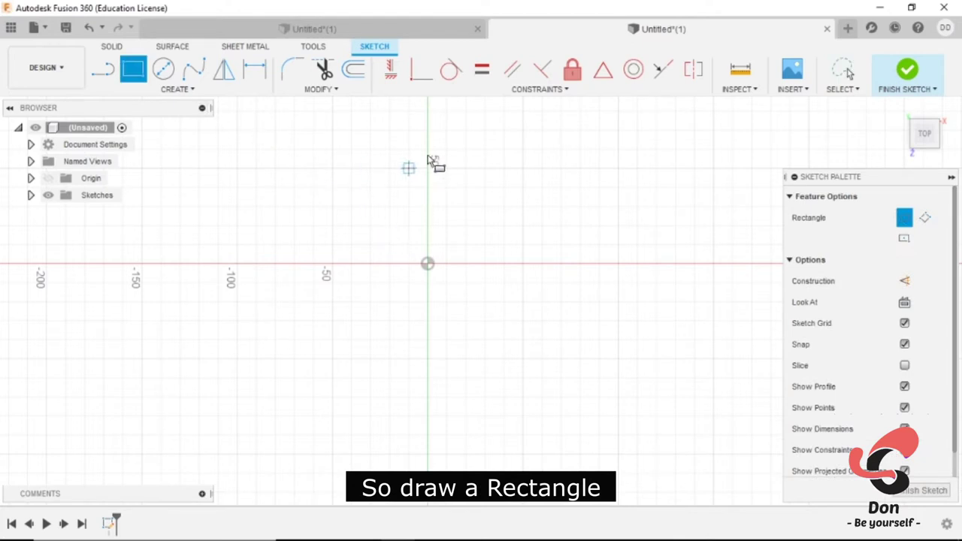
click(427, 265)
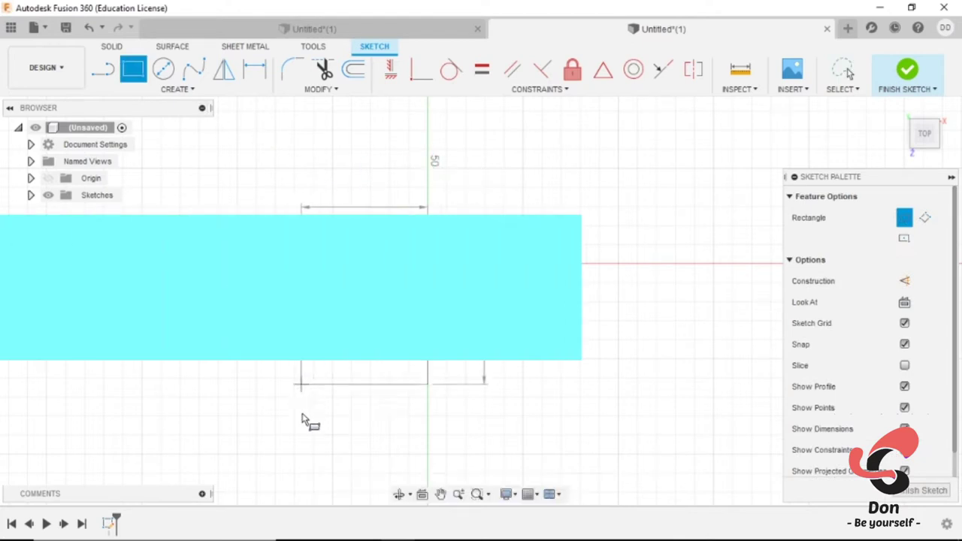
click(293, 436)
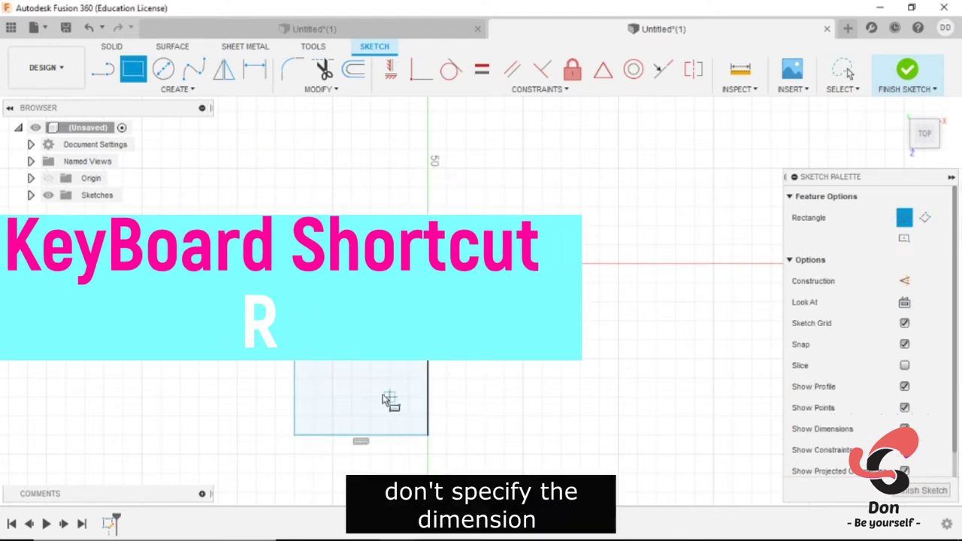
scroll(531, 229, down, 2)
scroll(439, 306, up, 2)
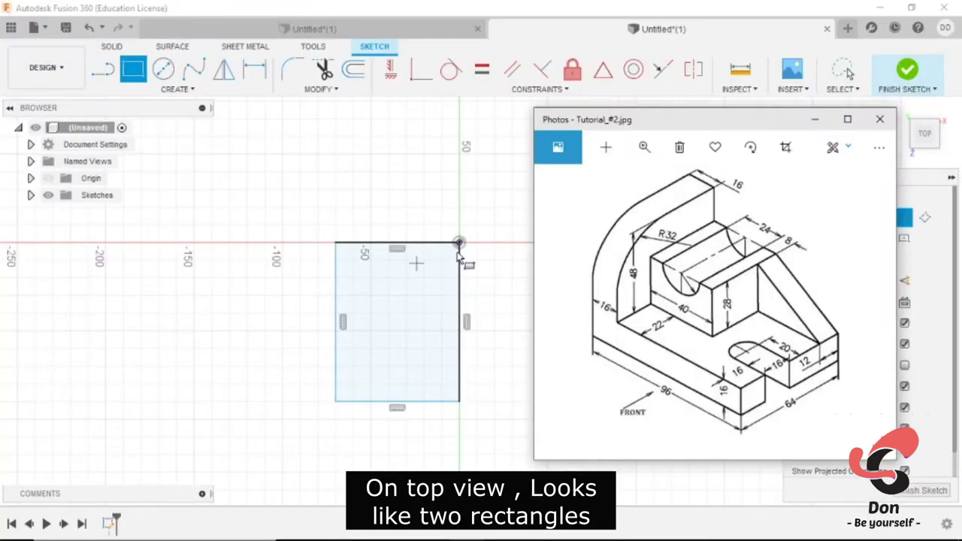
click(335, 278)
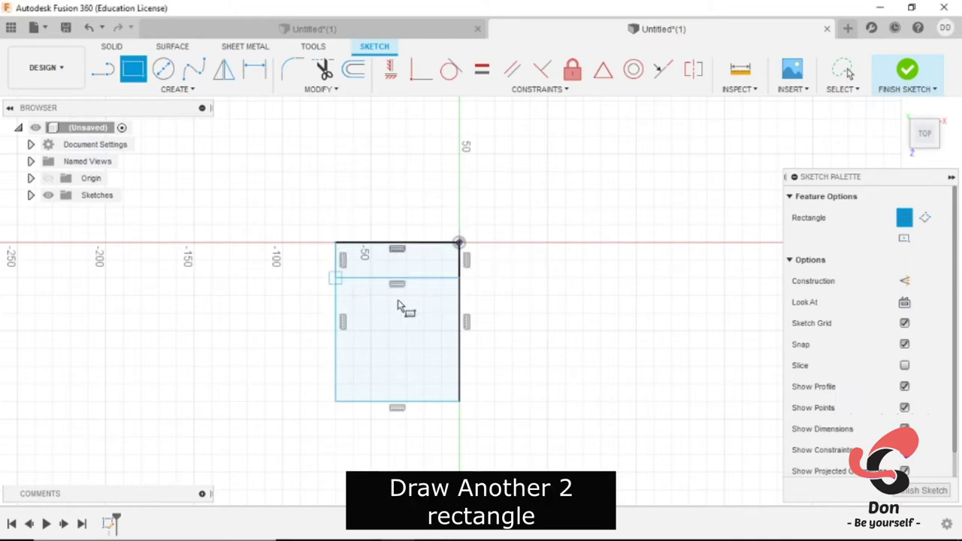
click(459, 278)
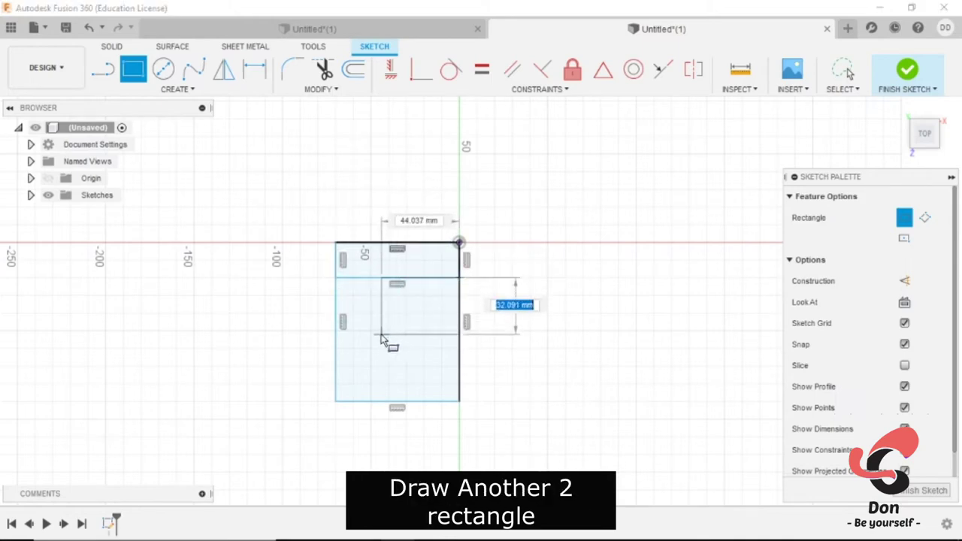
click(377, 335)
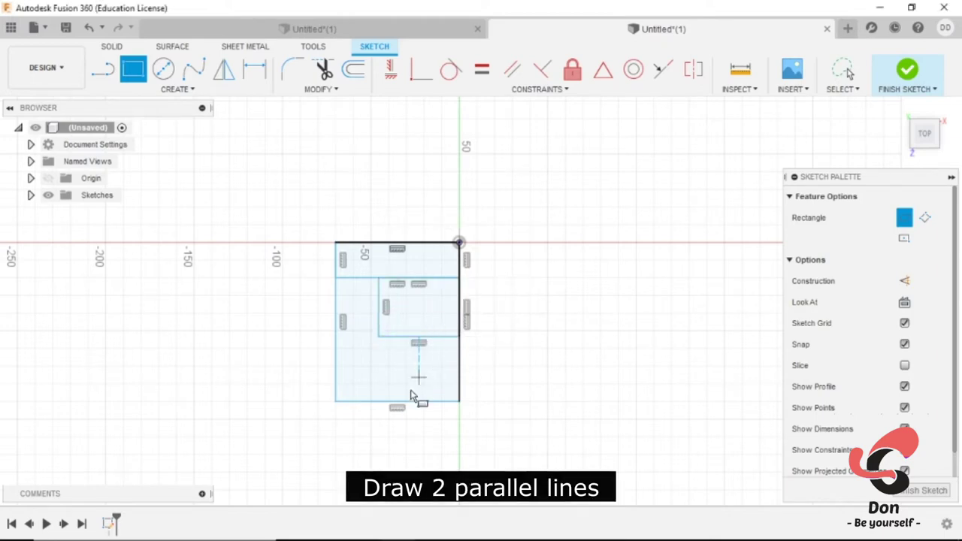
Step: Draw two parallel vertical lines up from the bottom edge as the slot sides
key(l)
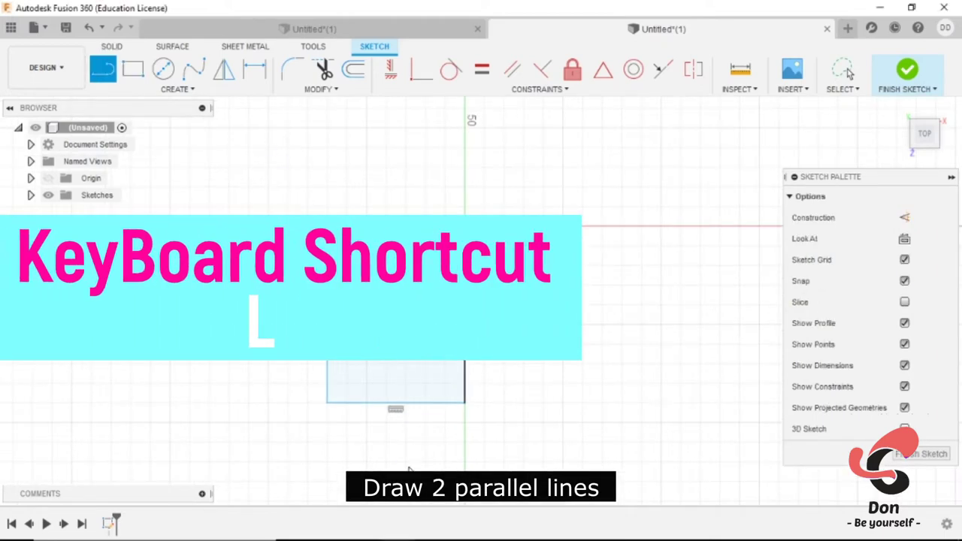
click(386, 384)
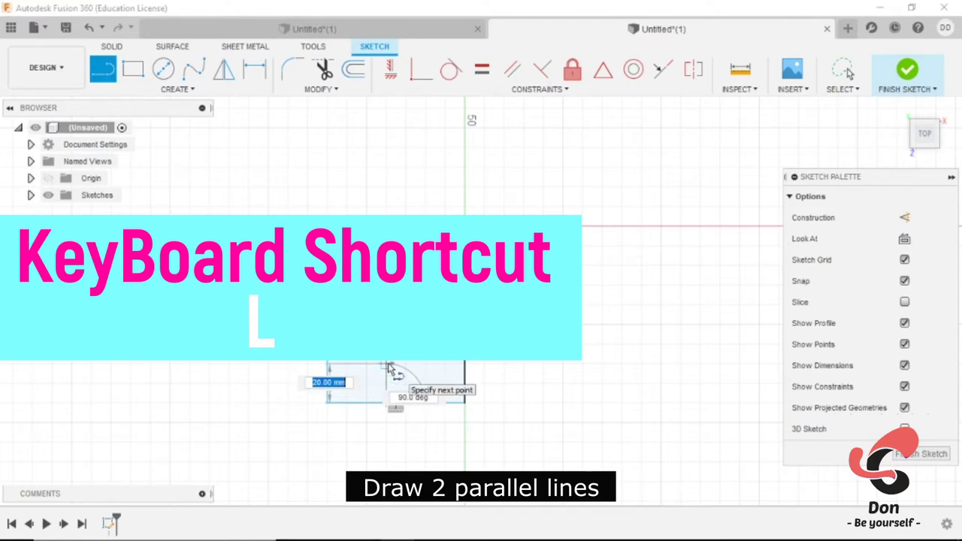
click(385, 366)
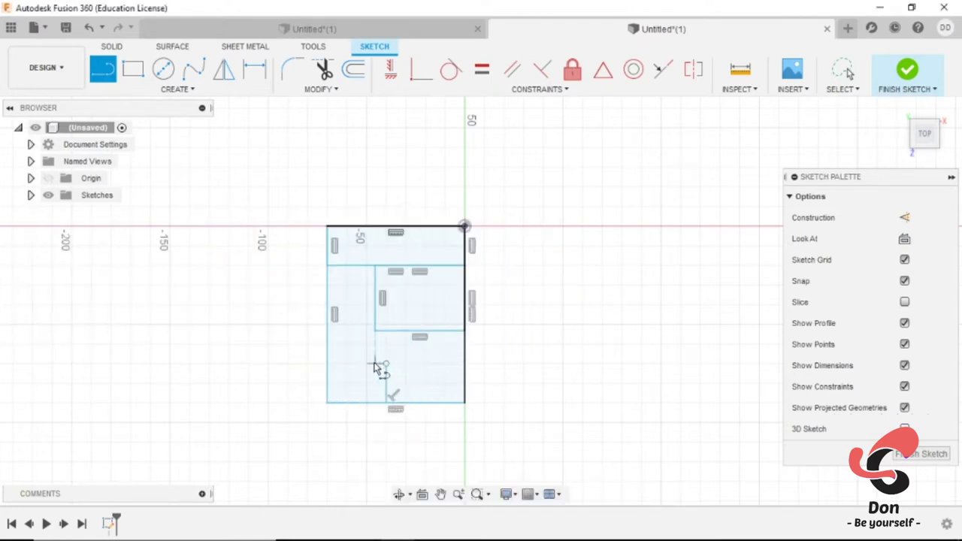
click(358, 366)
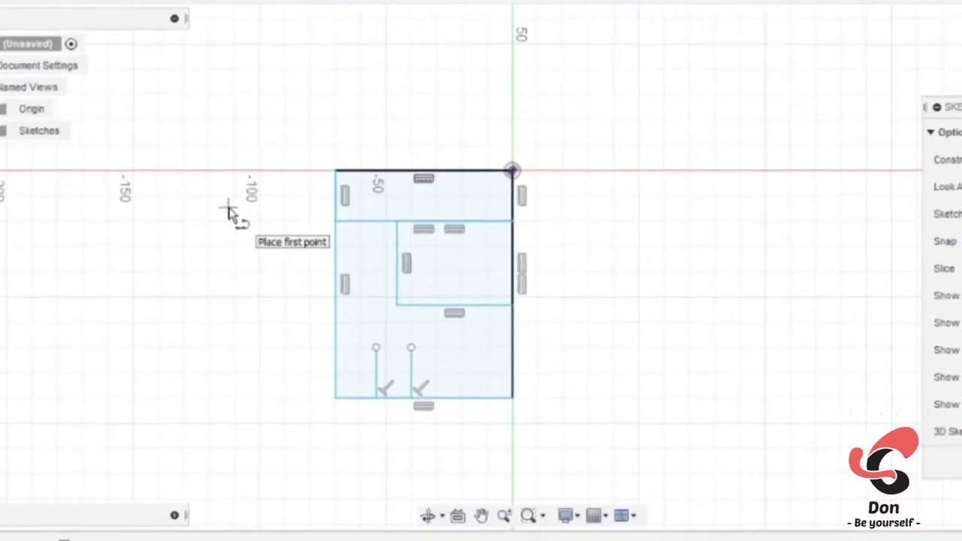
Step: Cap the two slot lines with a 3-point arc across their tops
key(s)
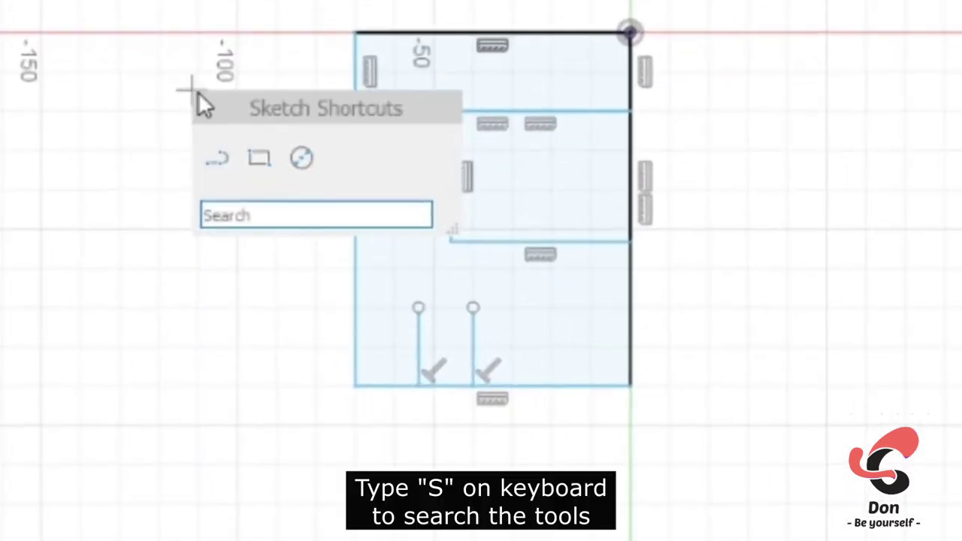
text(a)
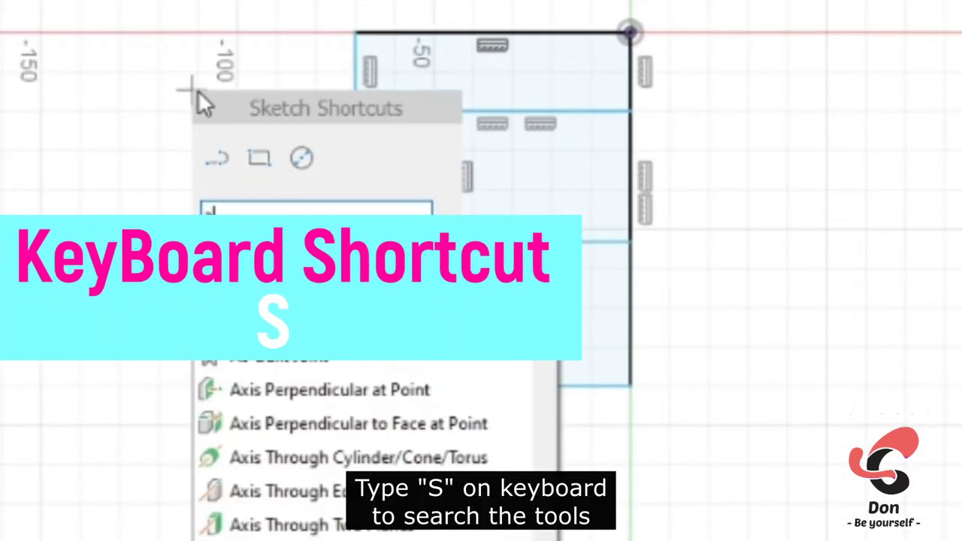
text(rc)
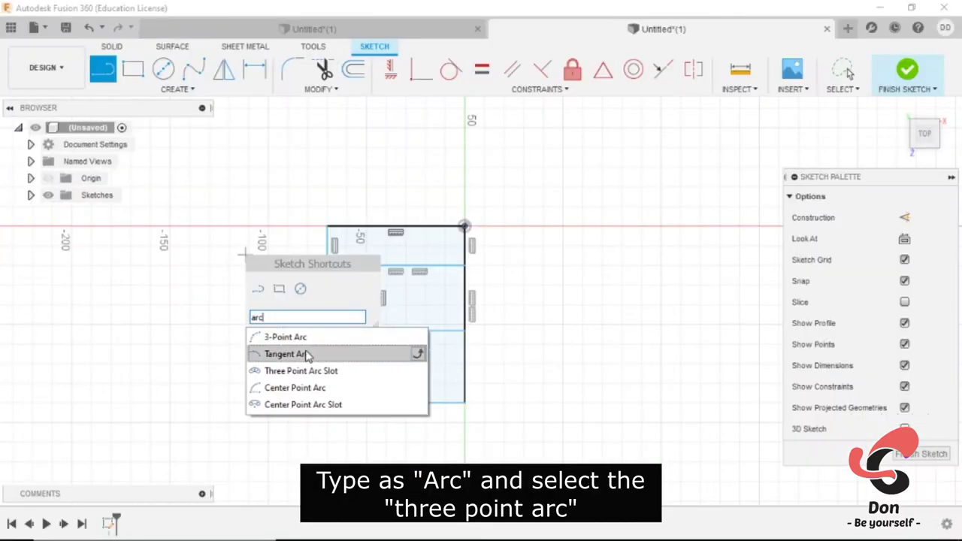
click(300, 336)
click(358, 365)
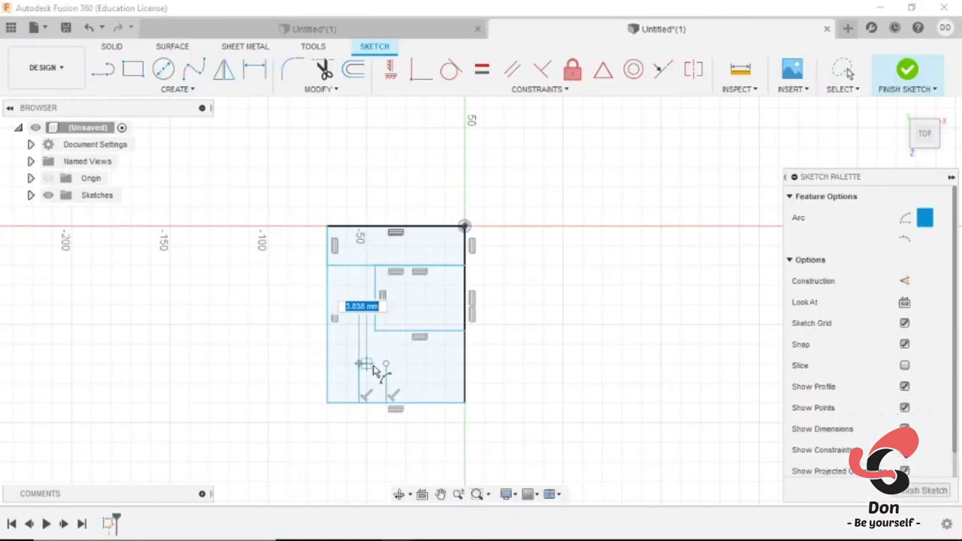
click(385, 364)
click(369, 355)
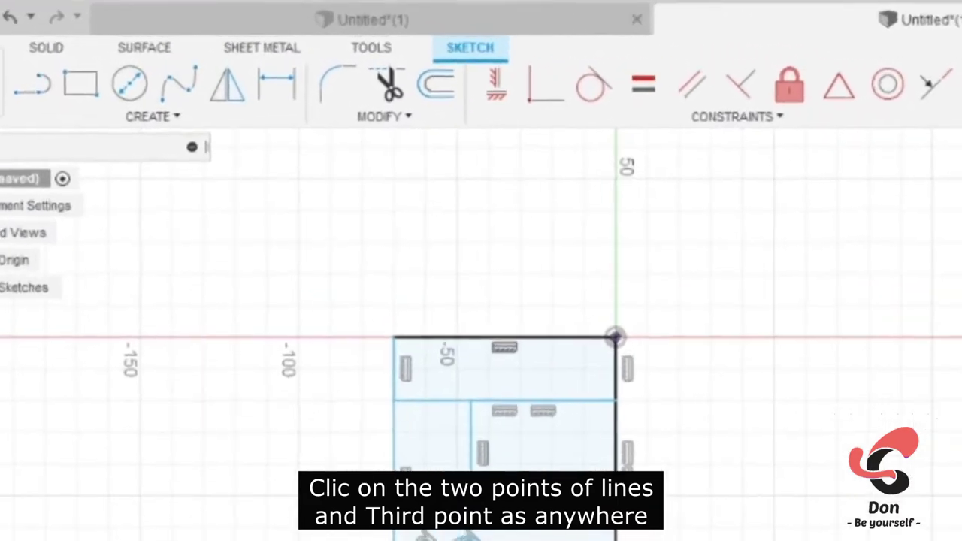
Step: Trim away the bottom-edge segment between the slot lines
click(419, 96)
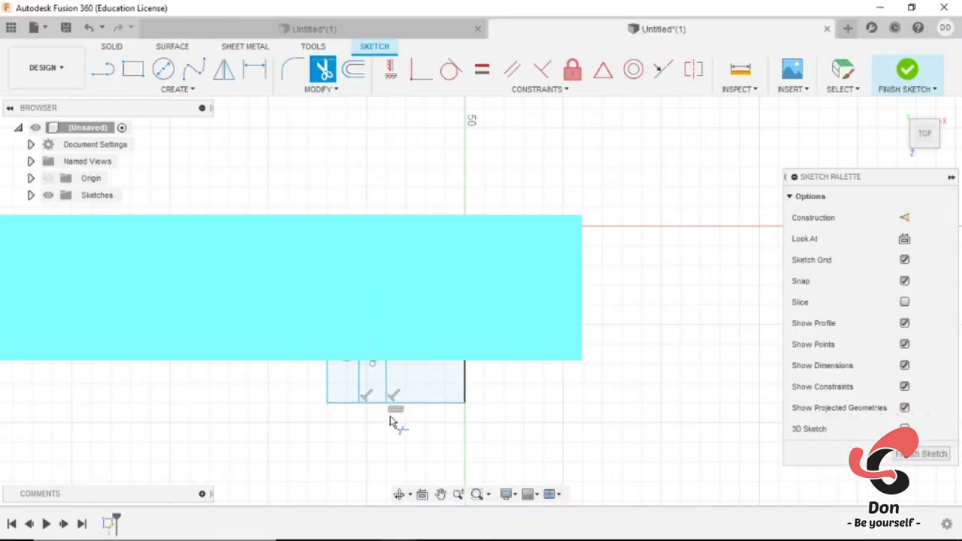
click(376, 404)
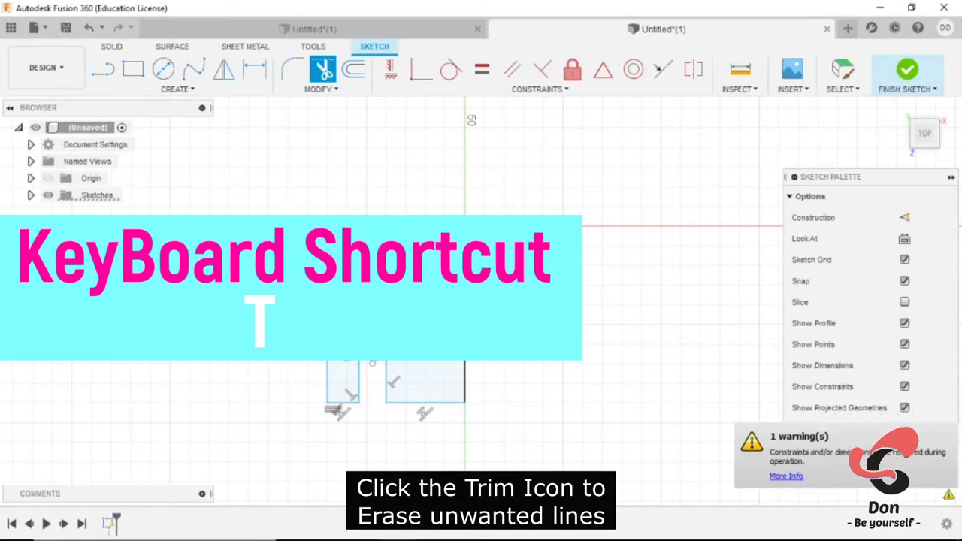
right_click(328, 143)
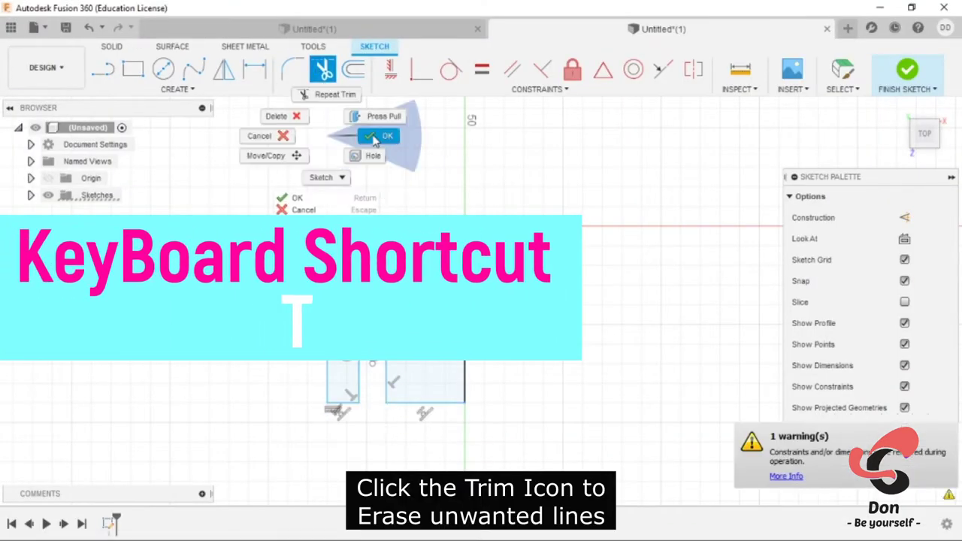
click(391, 138)
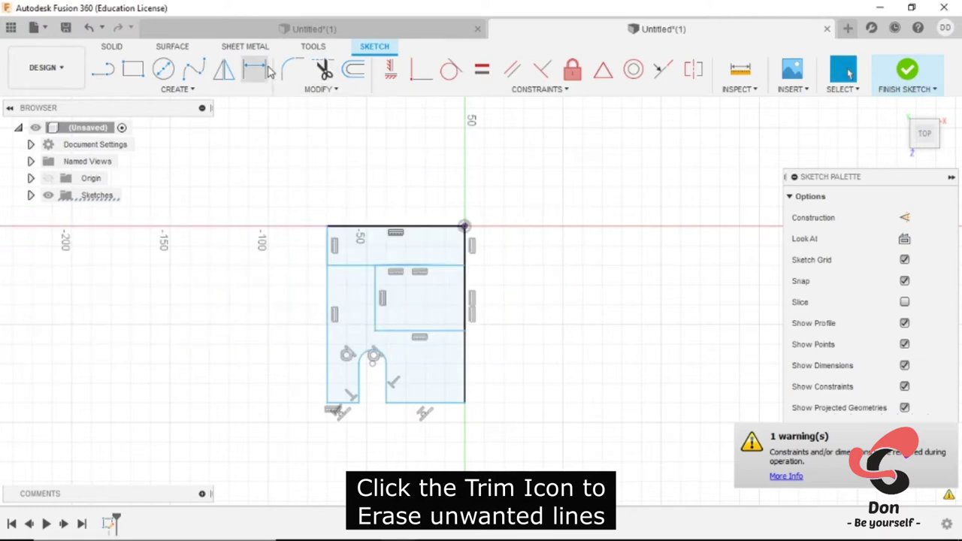
click(255, 69)
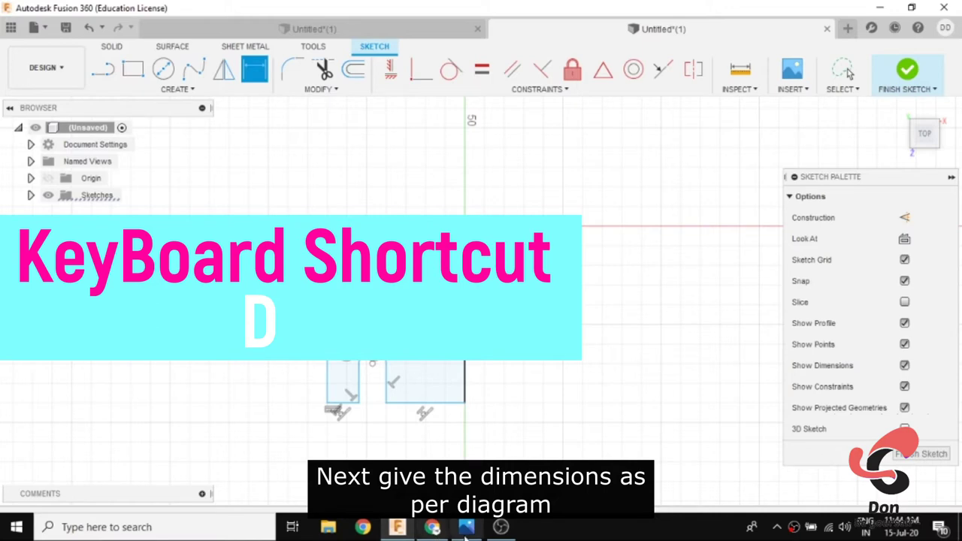
Step: Dimension the outline: 96 mm left edge and 64 mm overall width
click(466, 527)
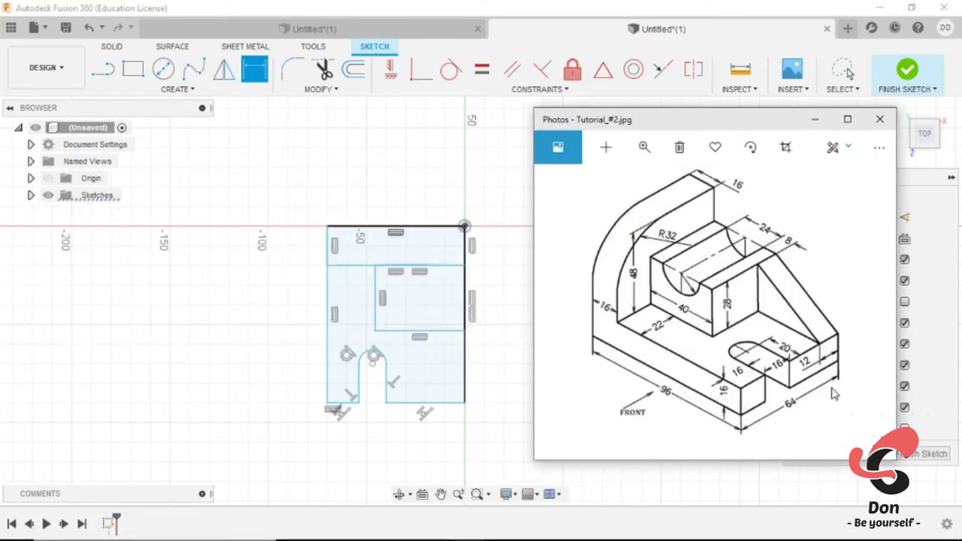
click(258, 297)
click(327, 301)
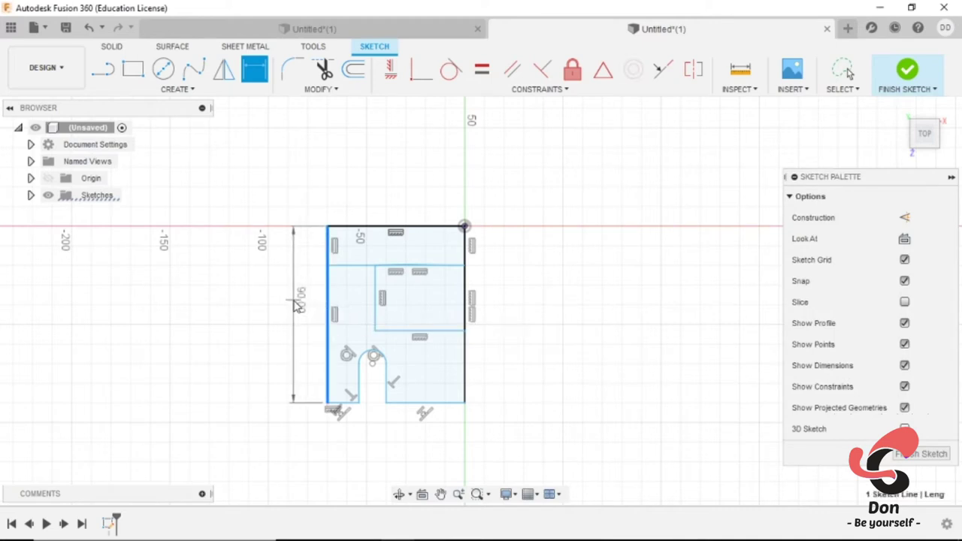
click(294, 302)
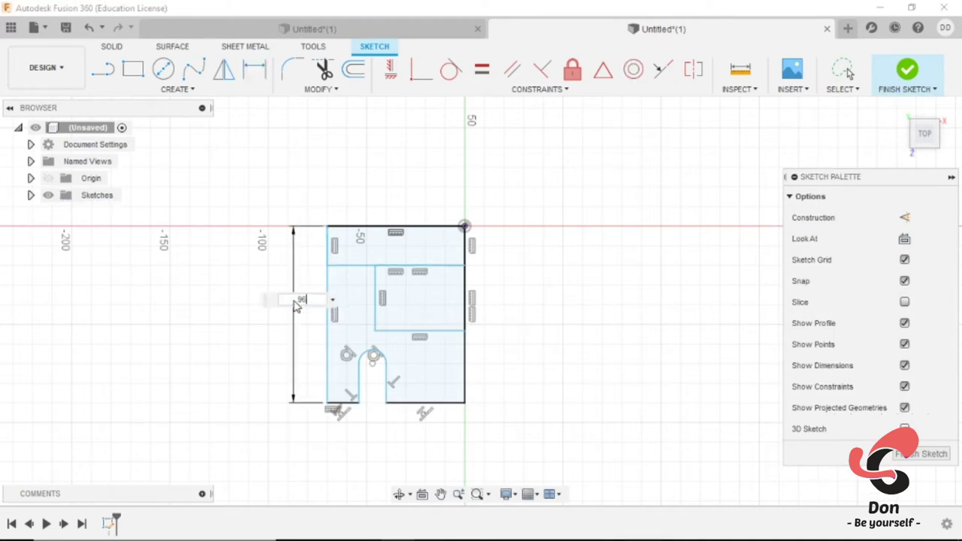
key(Return)
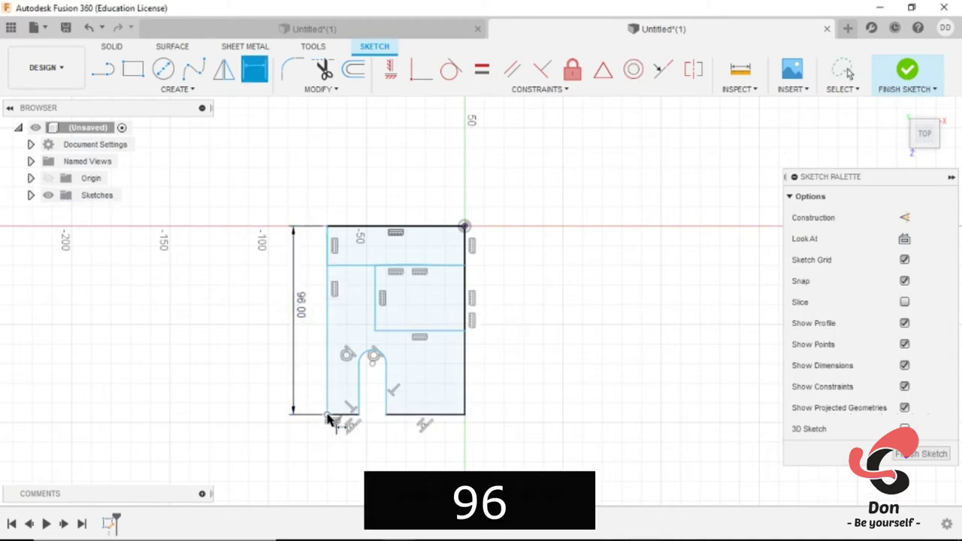
click(328, 416)
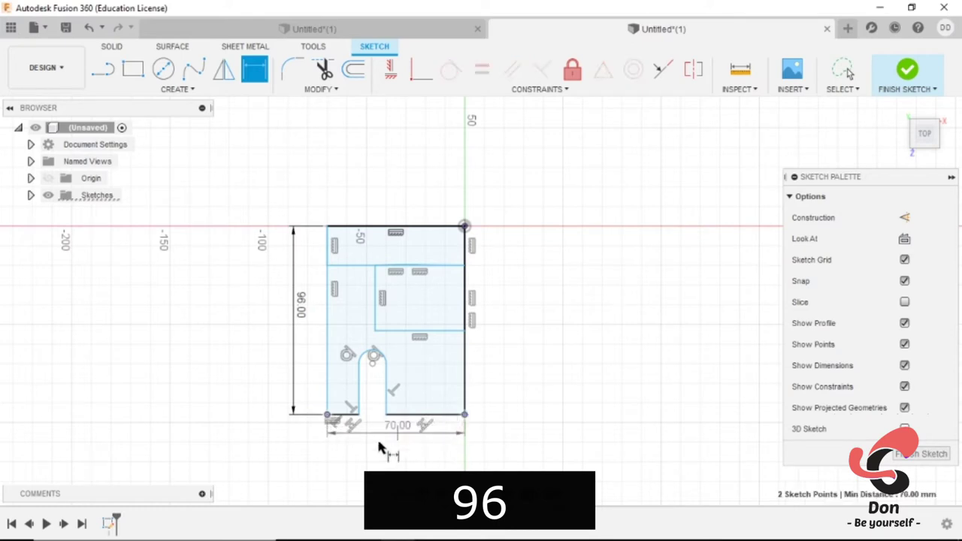
click(378, 456)
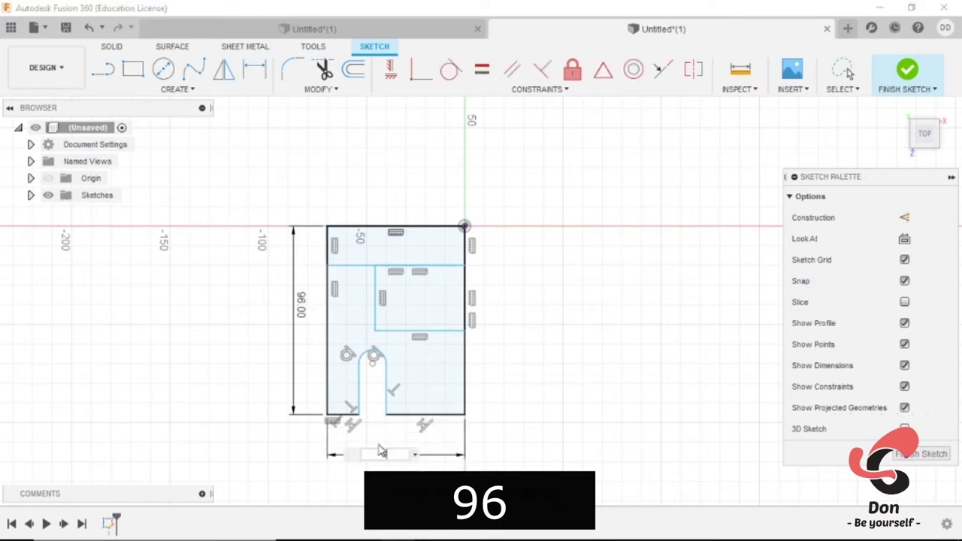
key(Return)
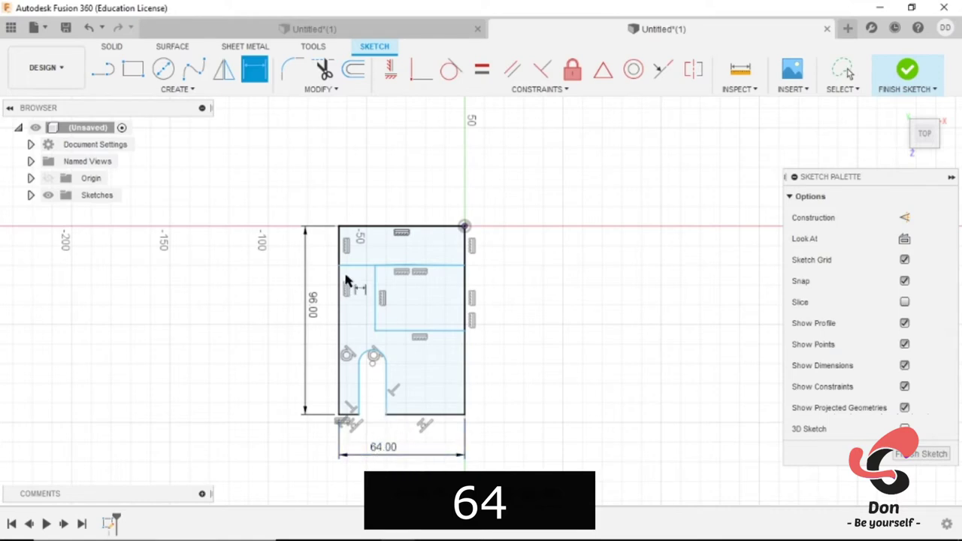
Step: Dimension the 16 mm top strip height and the 40 mm inner block height
click(463, 533)
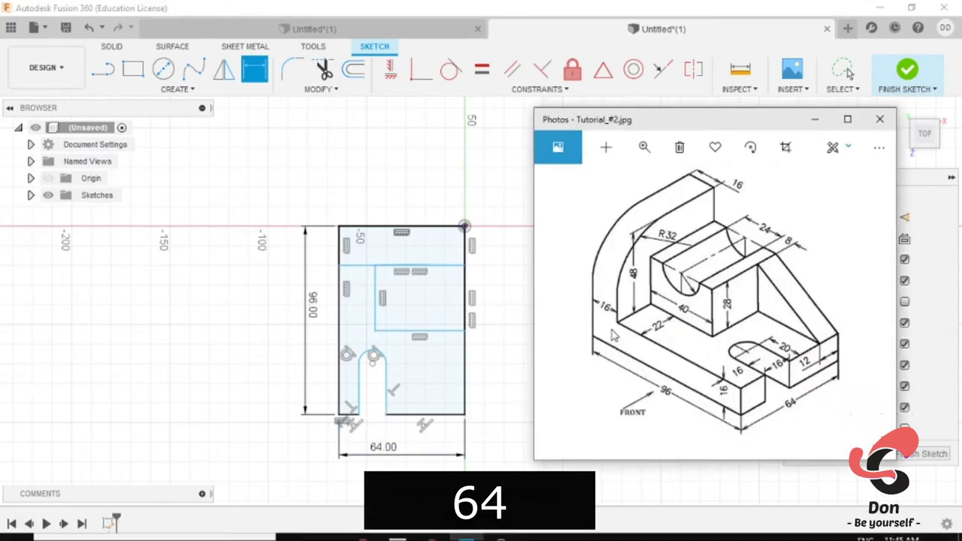
click(353, 227)
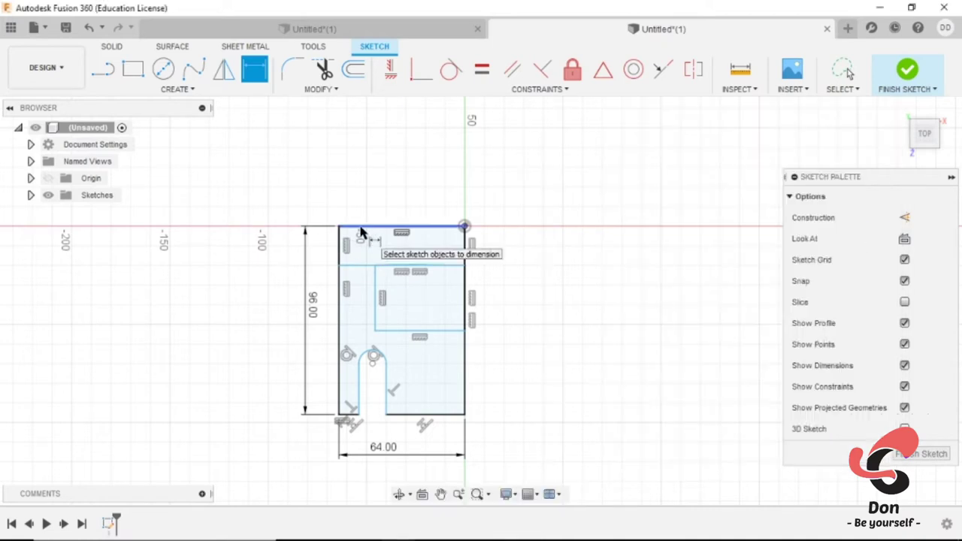
click(351, 264)
click(357, 254)
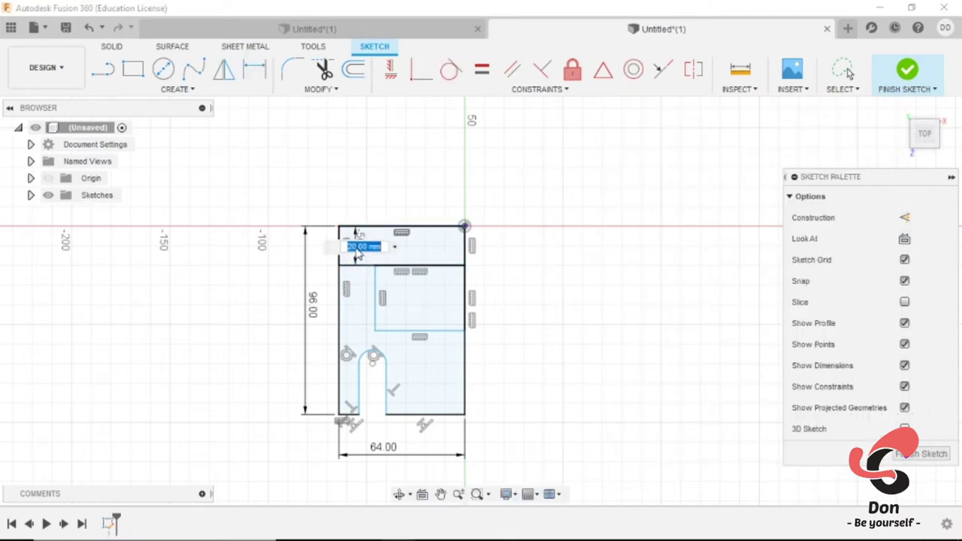
key(Return)
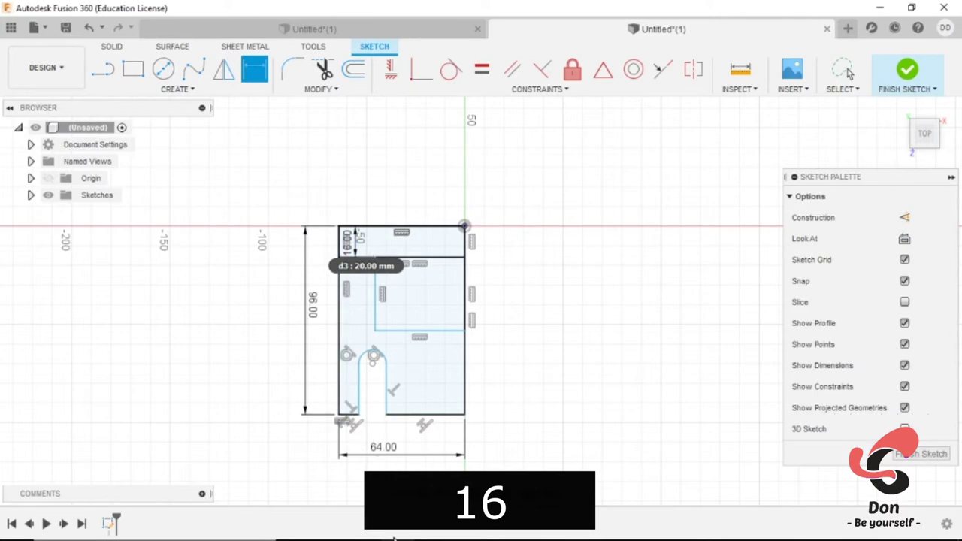
click(484, 532)
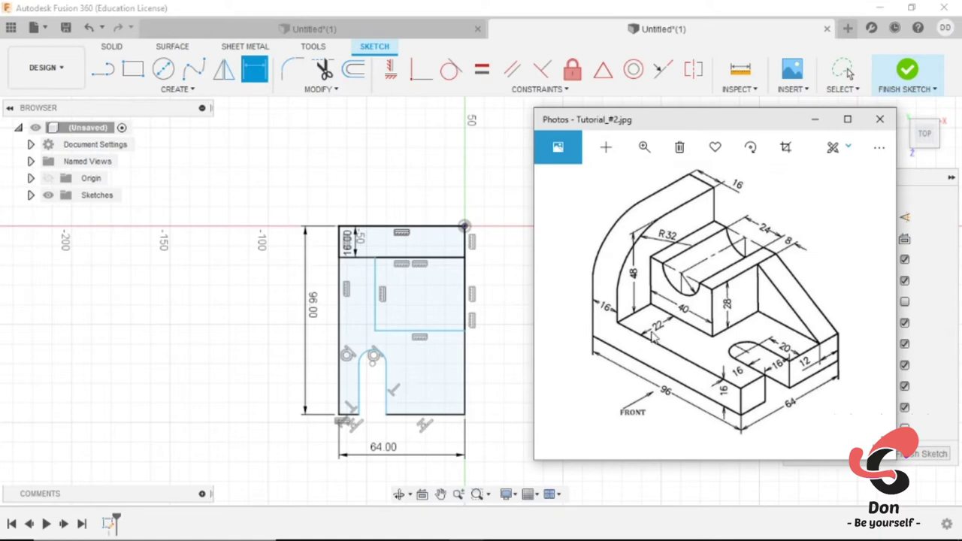
click(378, 303)
click(405, 304)
text(40)
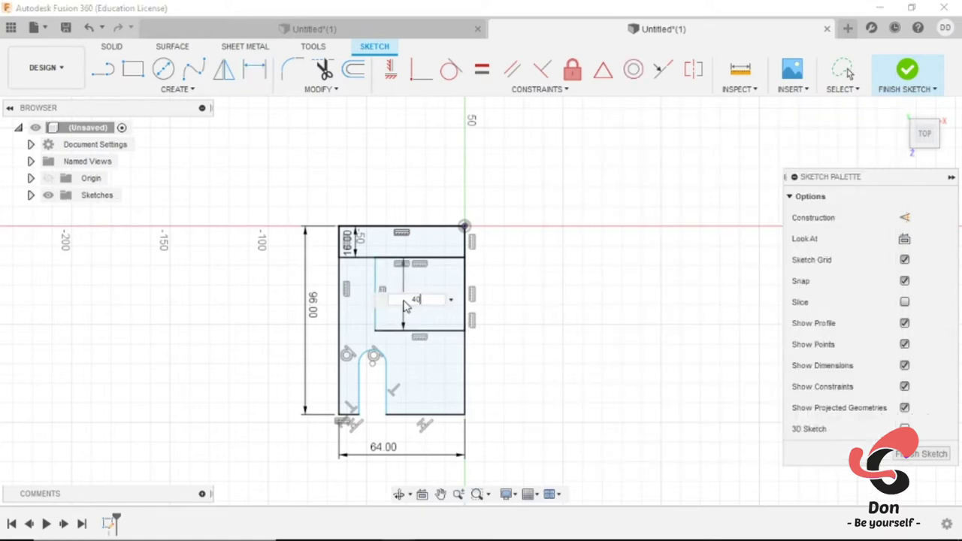
key(Return)
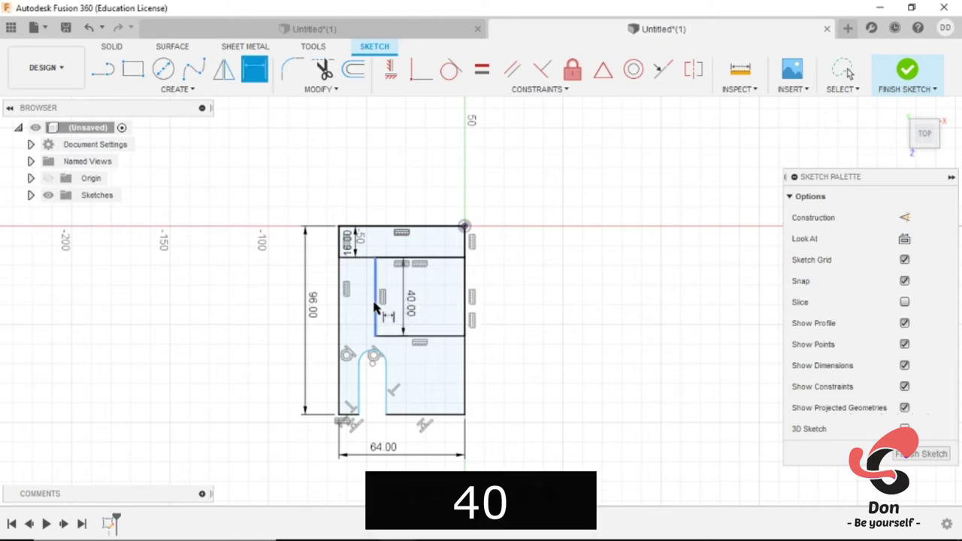
Step: Set the inner rectangle's offset from the left edge to 22 mm
click(376, 306)
click(340, 297)
click(353, 302)
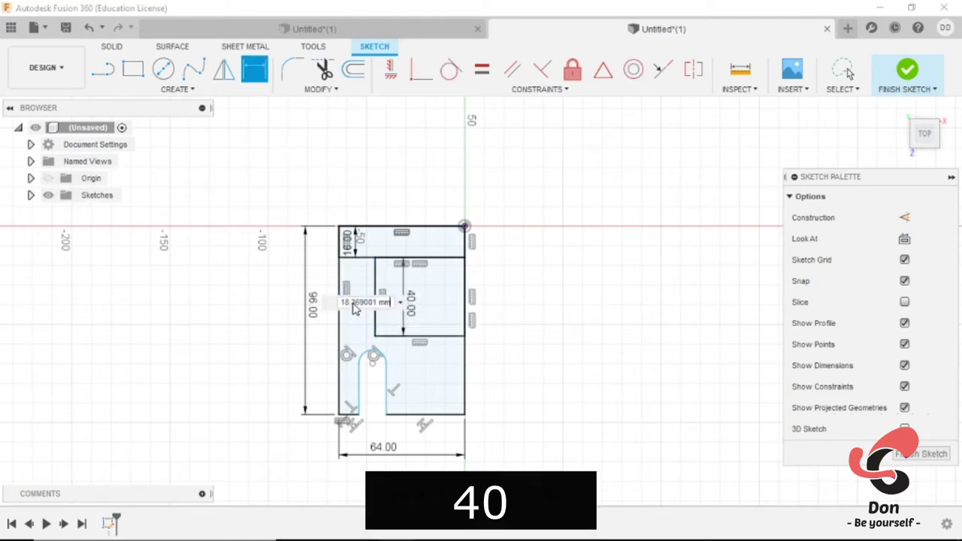
text(22)
key(Return)
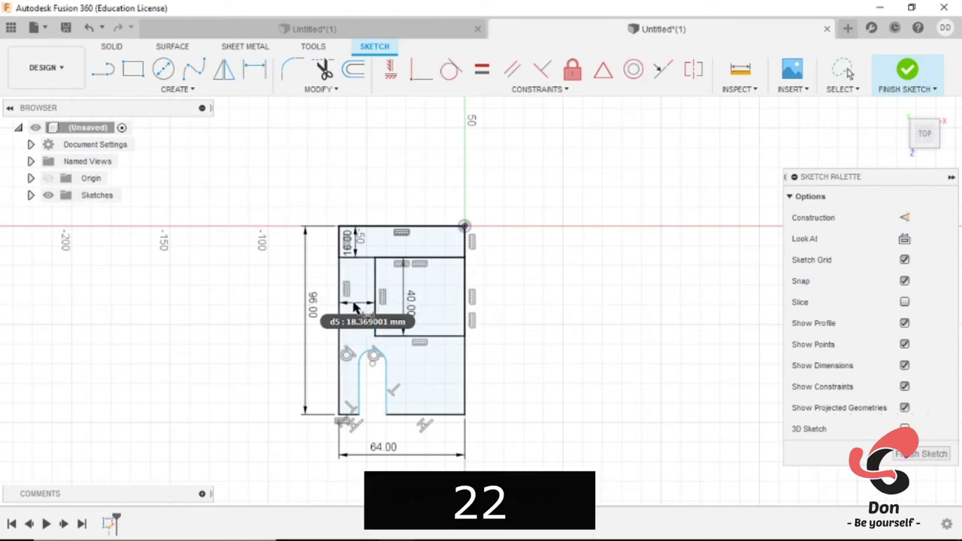
scroll(344, 284, down, 1)
scroll(363, 378, up, 2)
Step: Dimension the slot: 16 mm offset from the left edge and 16 mm width
click(356, 387)
click(338, 381)
click(343, 383)
text(16)
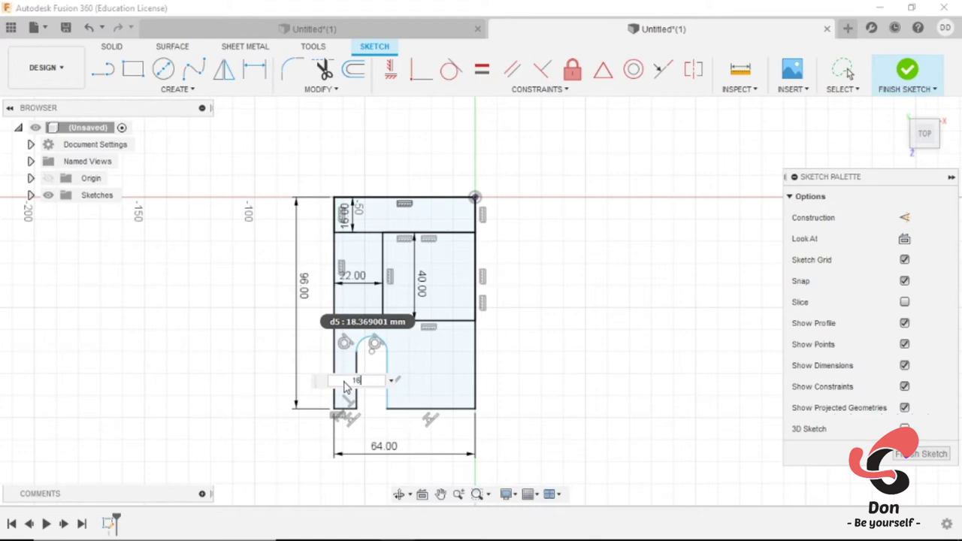
key(Return)
click(368, 398)
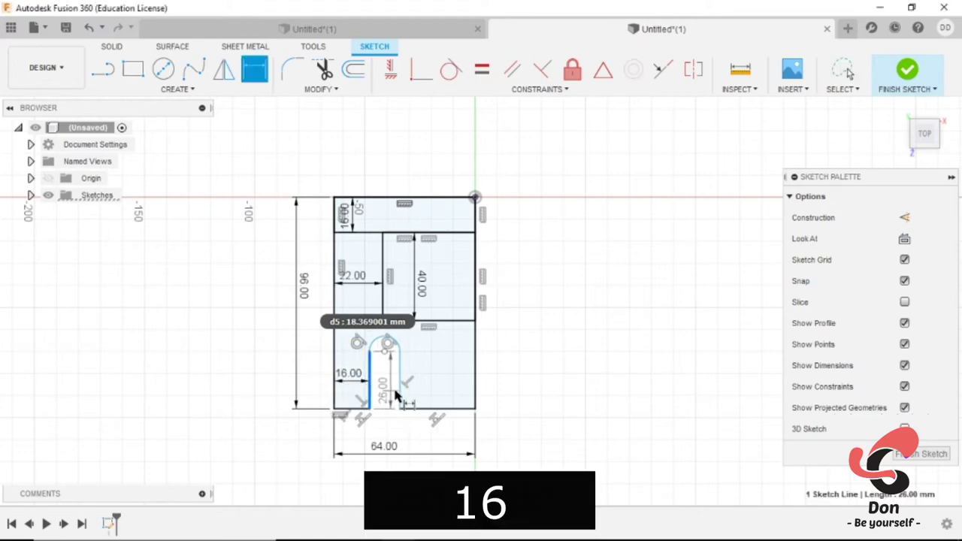
click(399, 402)
click(388, 388)
text(16)
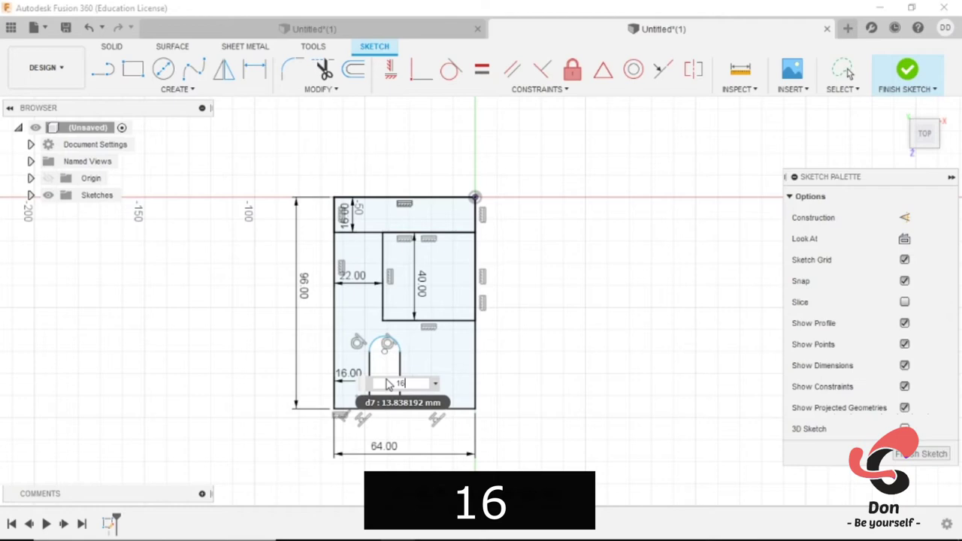
key(Return)
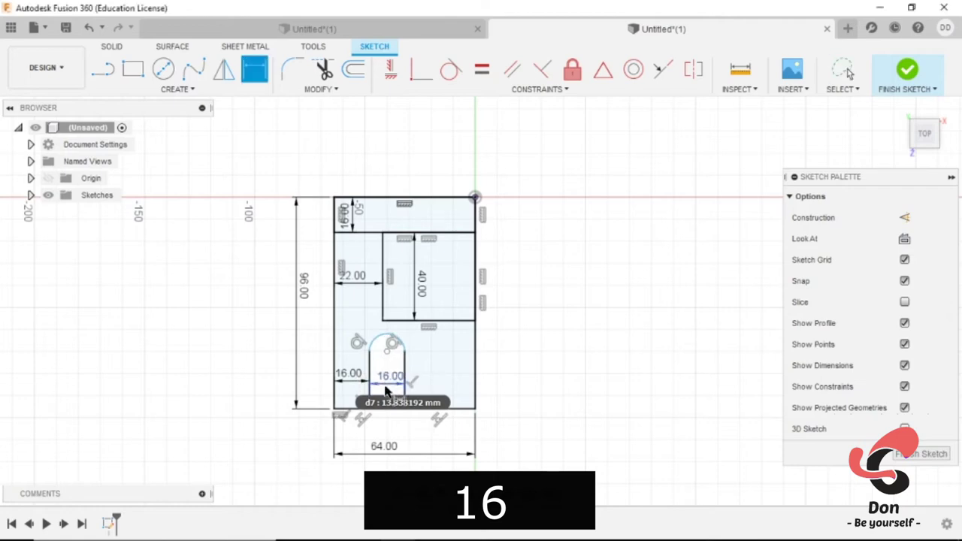
Step: Set the slot depth to 20 mm, checking against the reference drawing
click(466, 535)
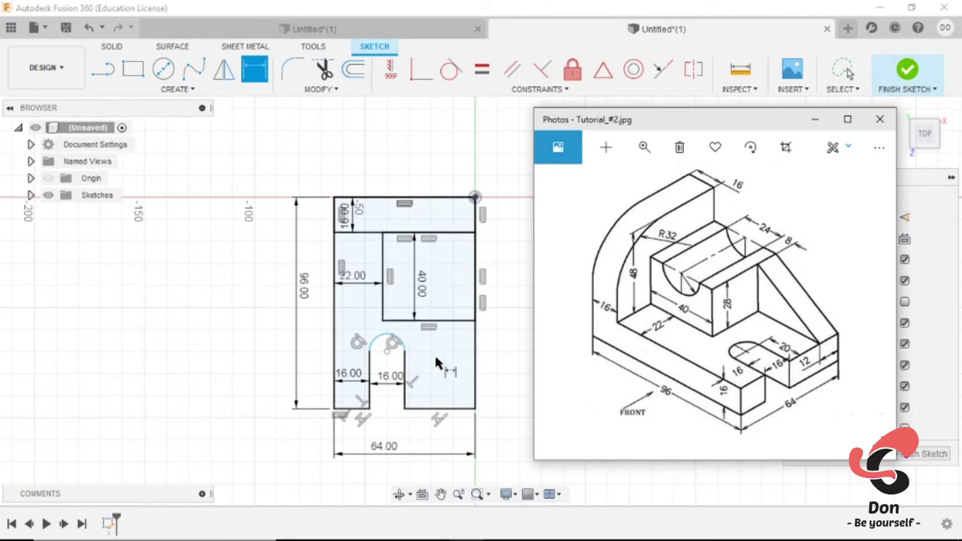
click(407, 368)
text(20)
key(Return)
key(d)
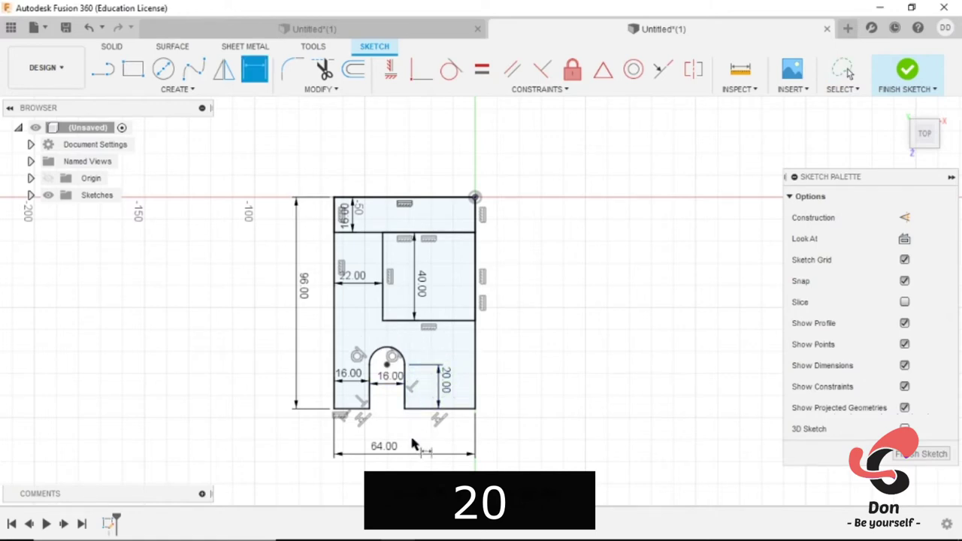
click(466, 528)
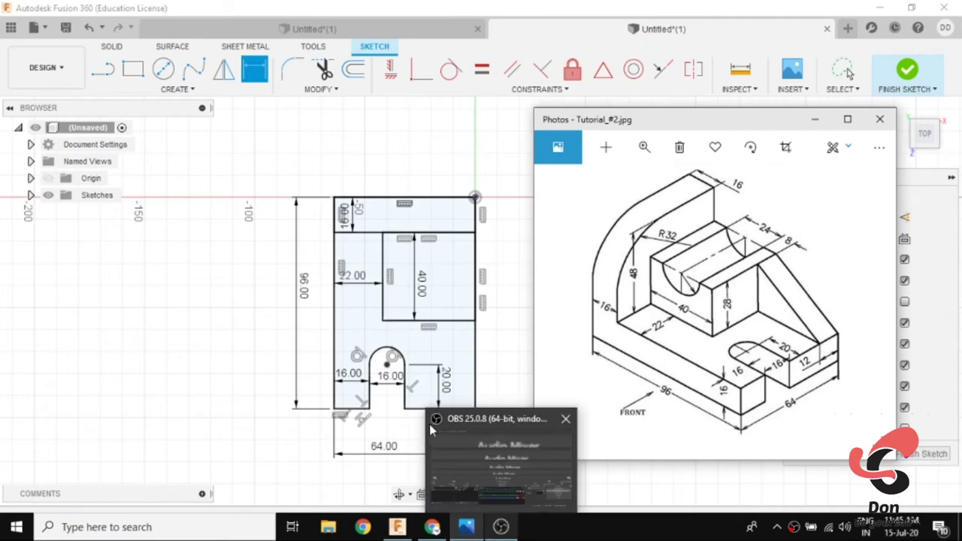
click(241, 372)
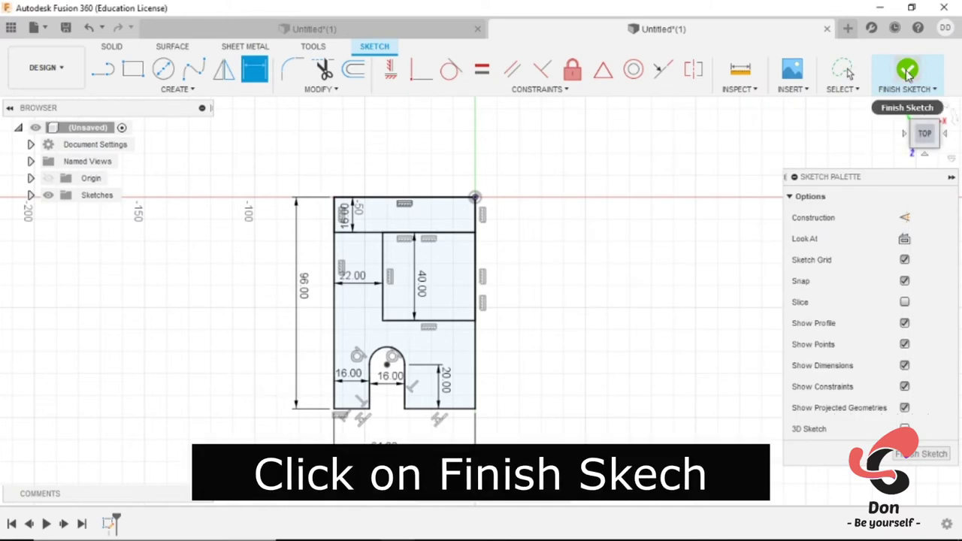
Step: Finish the sketch and extrude all three profiles 16 mm as a new body
click(905, 69)
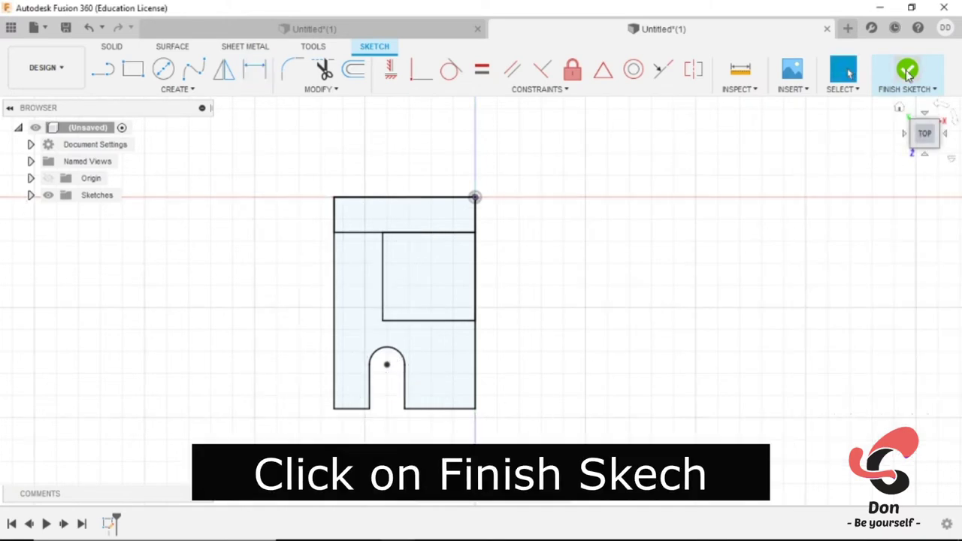
click(900, 109)
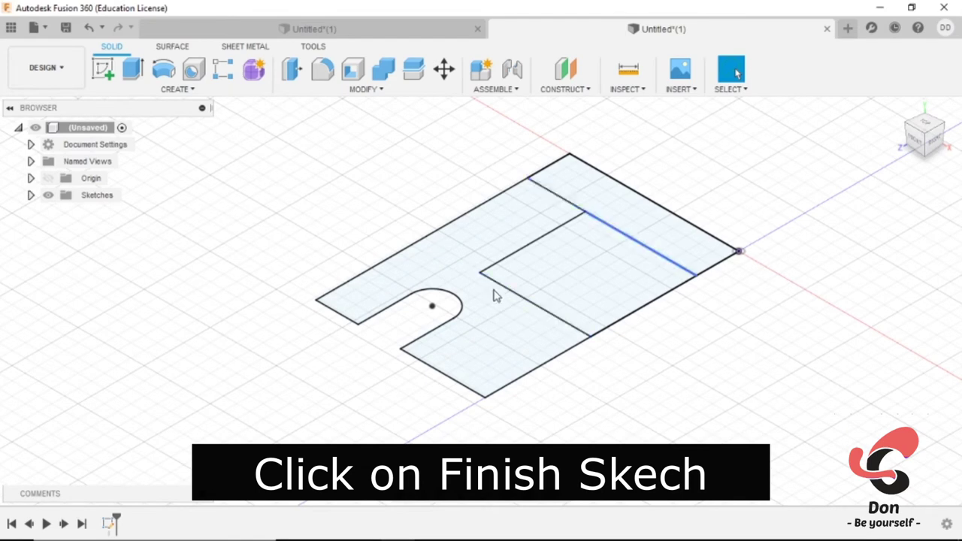
click(134, 69)
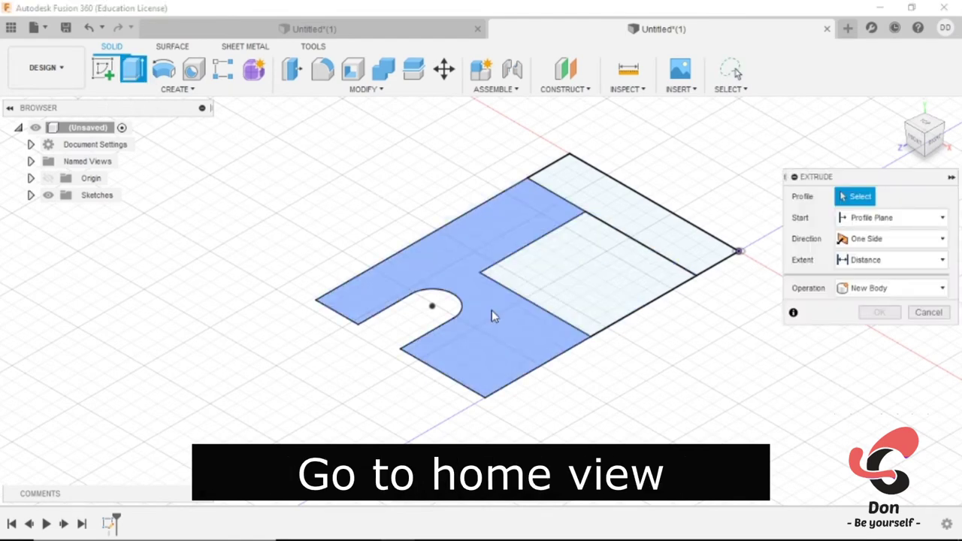
click(492, 308)
click(576, 295)
click(627, 226)
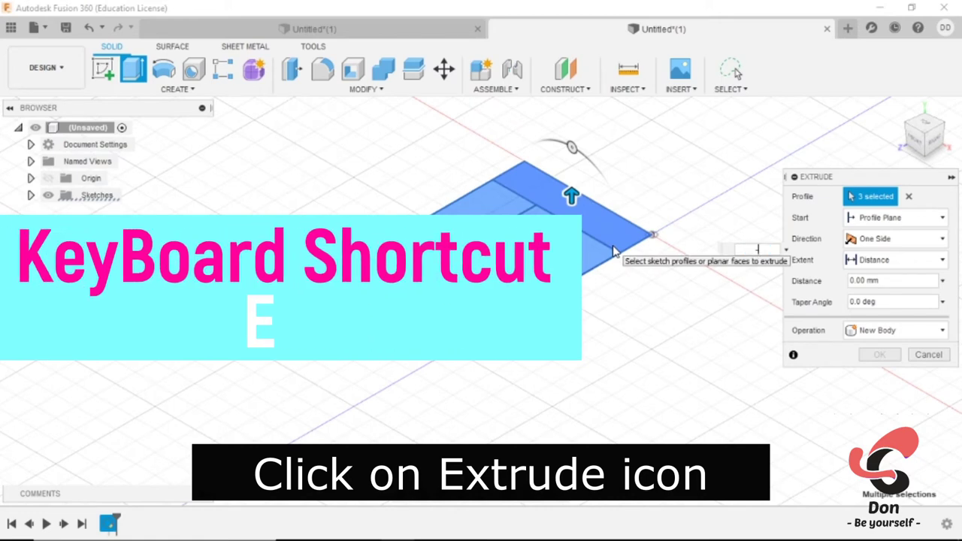
text(-186)
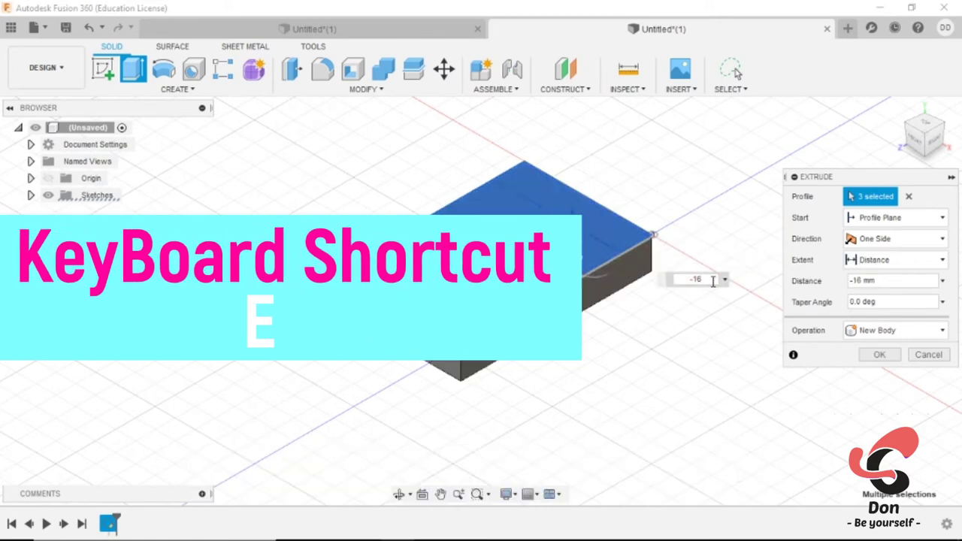
click(880, 331)
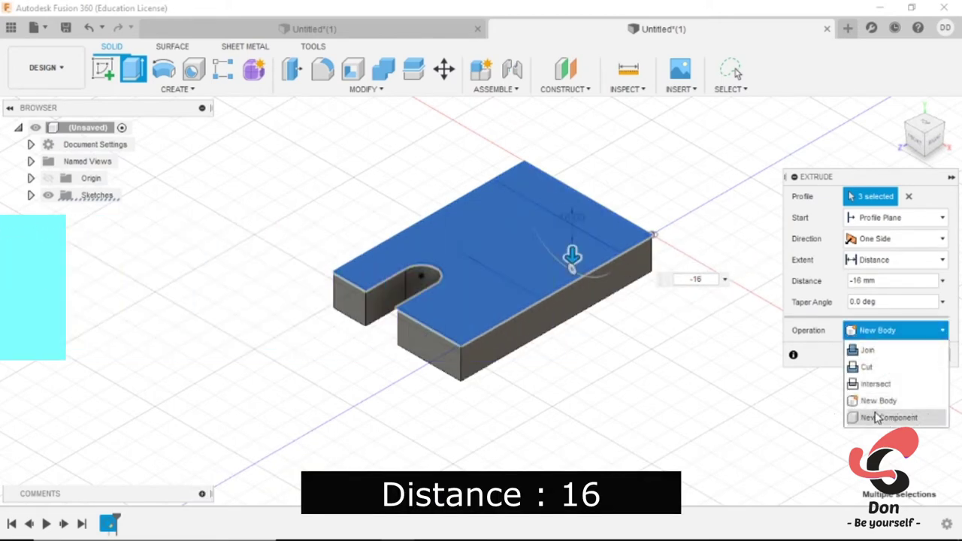
click(872, 400)
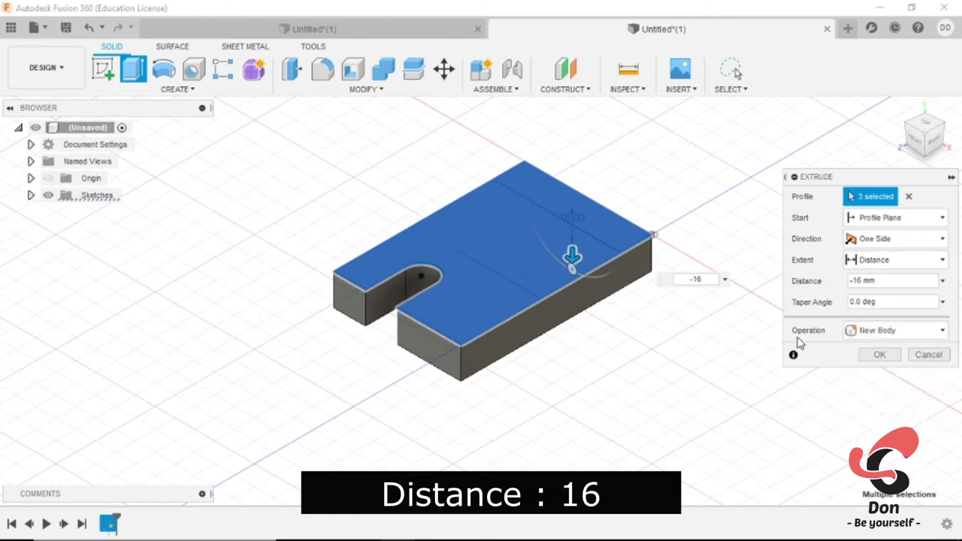
click(879, 354)
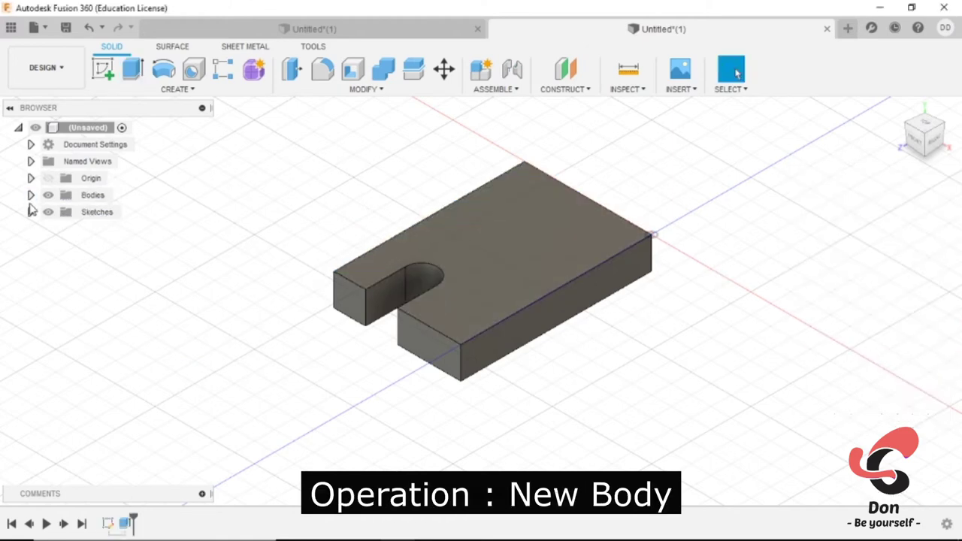
click(31, 212)
Step: Extrude the narrow back strip profile 48 mm, joined to the base, as the upright wall
click(63, 229)
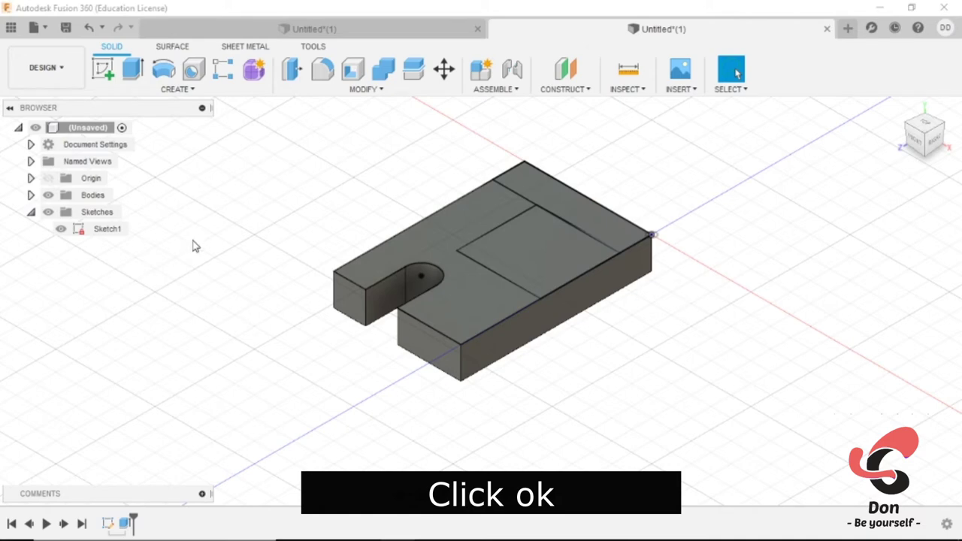
click(132, 69)
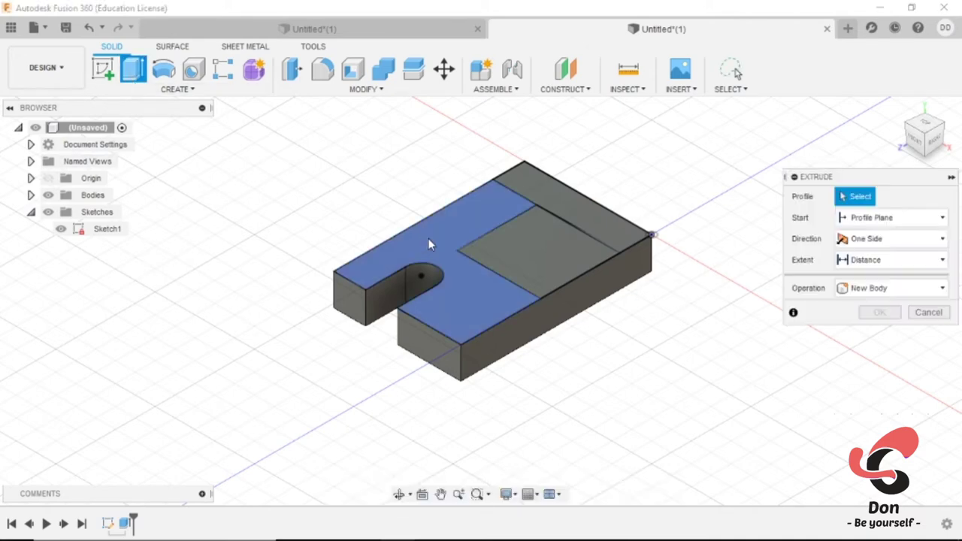
click(598, 219)
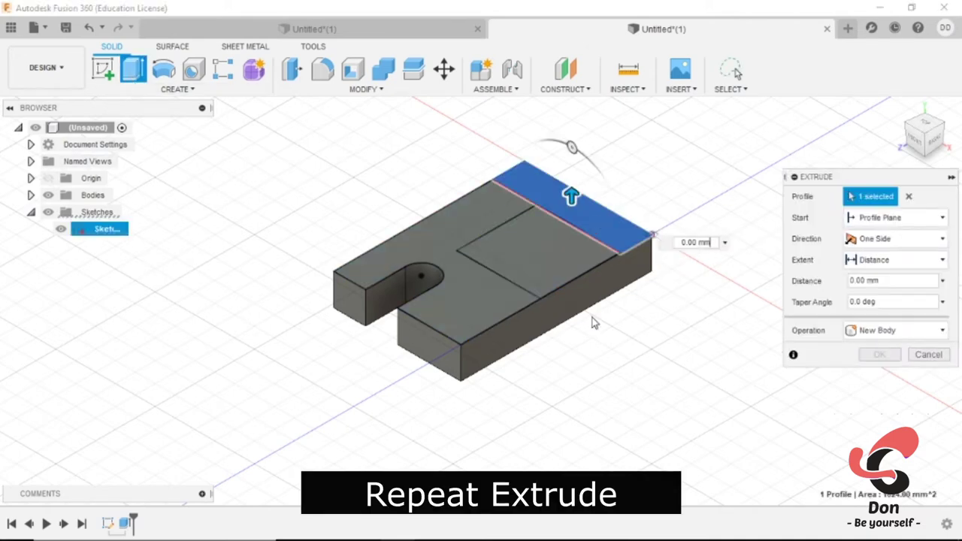
text(20)
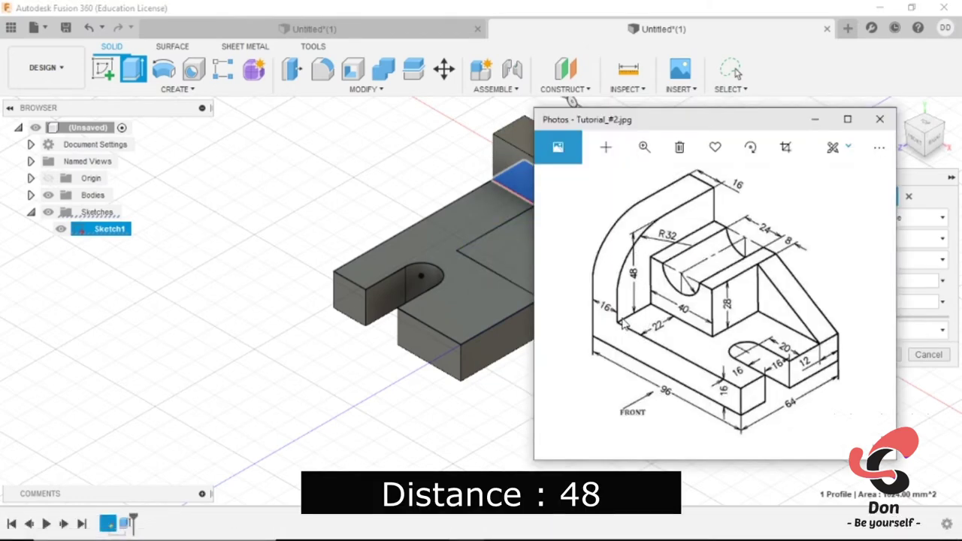
click(386, 399)
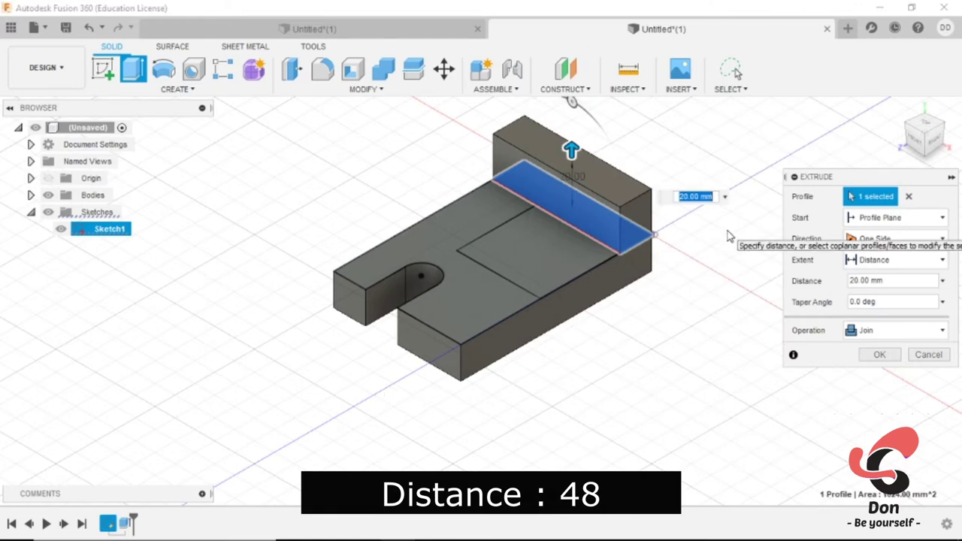
text(8)
click(862, 335)
click(868, 350)
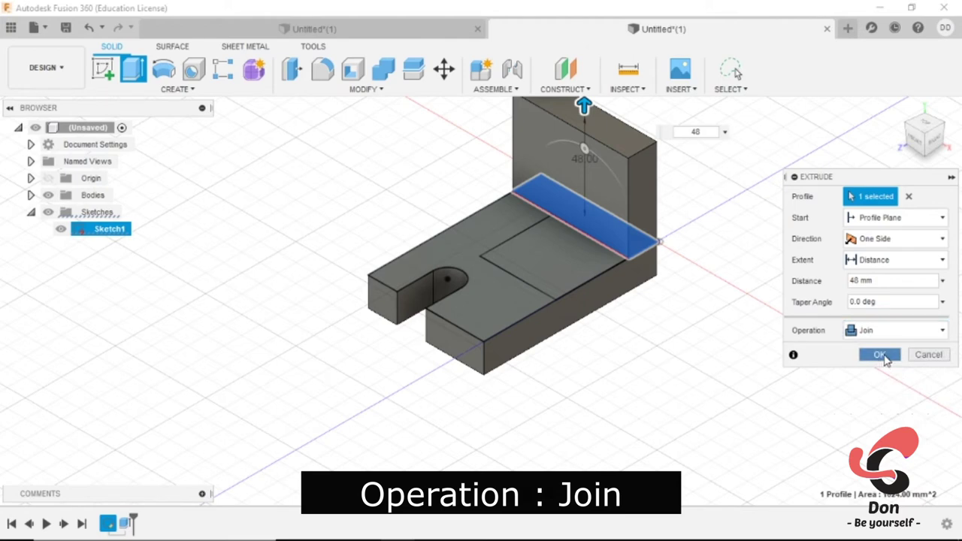
click(881, 355)
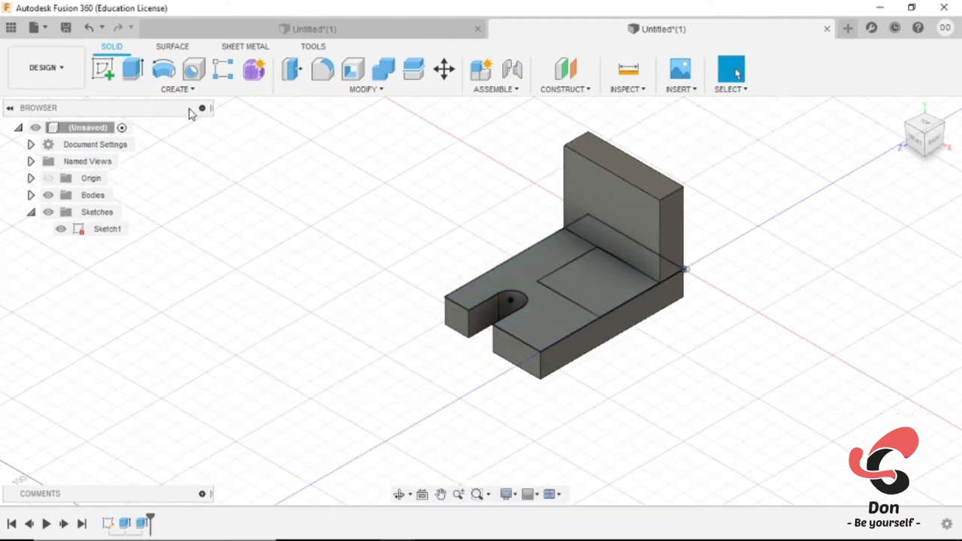
click(133, 69)
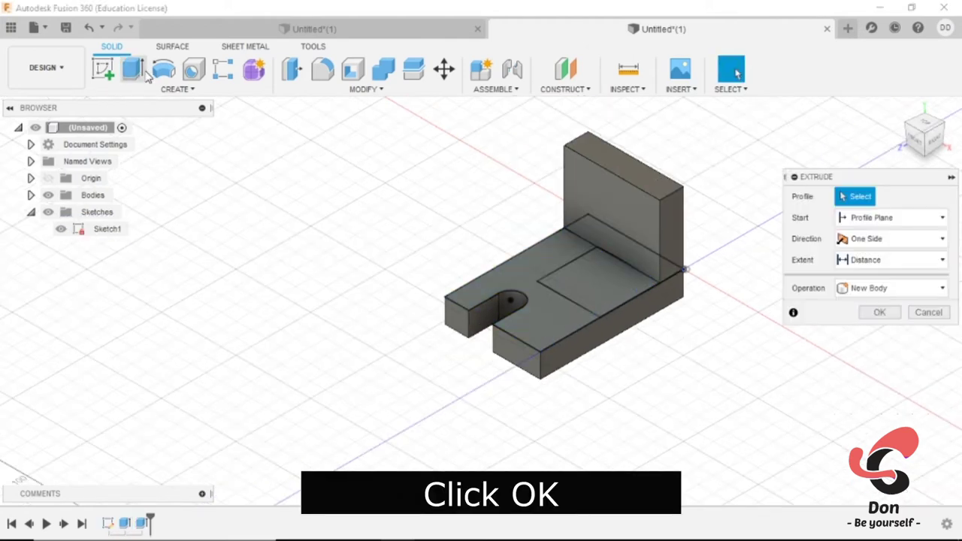
Step: Extrude the rectangle in front of the wall 28 mm with Join operation
click(582, 291)
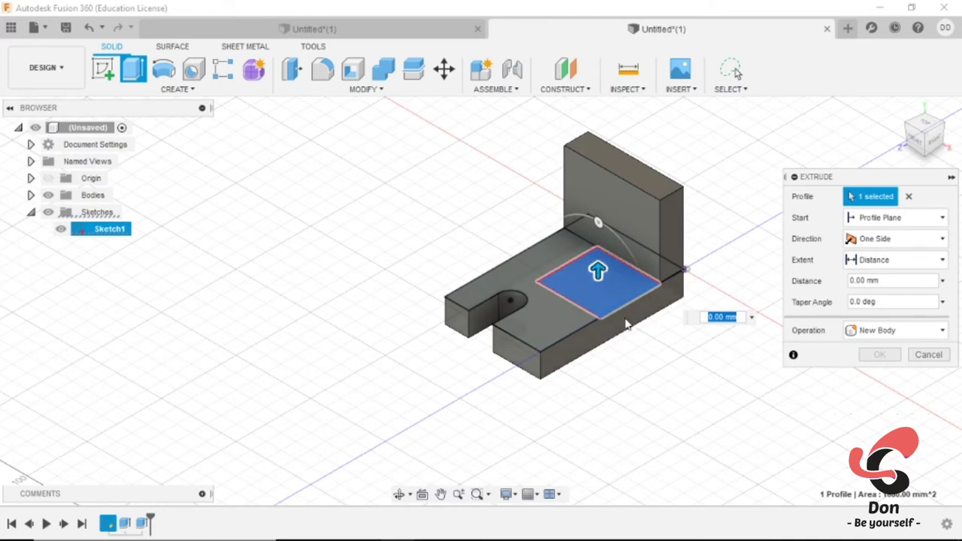
text(10)
key(Return)
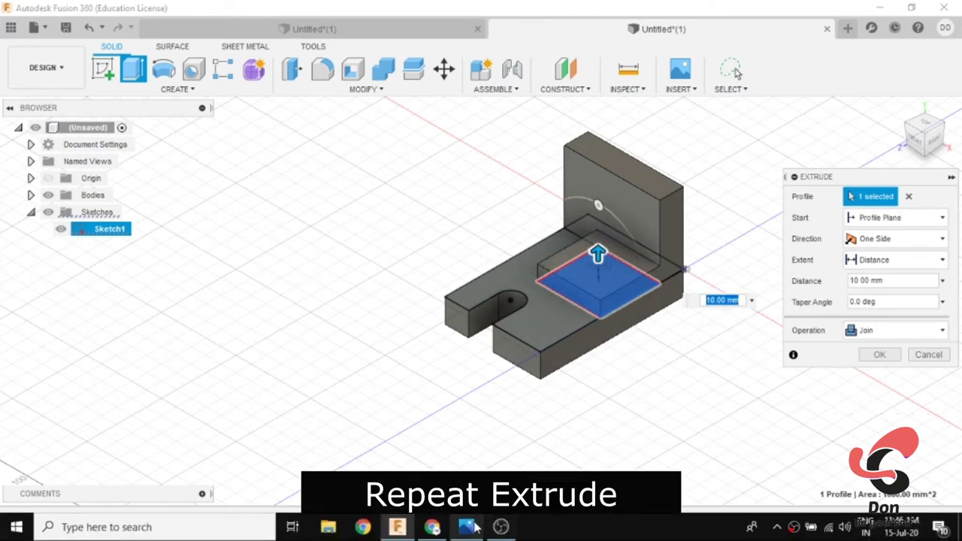
click(469, 526)
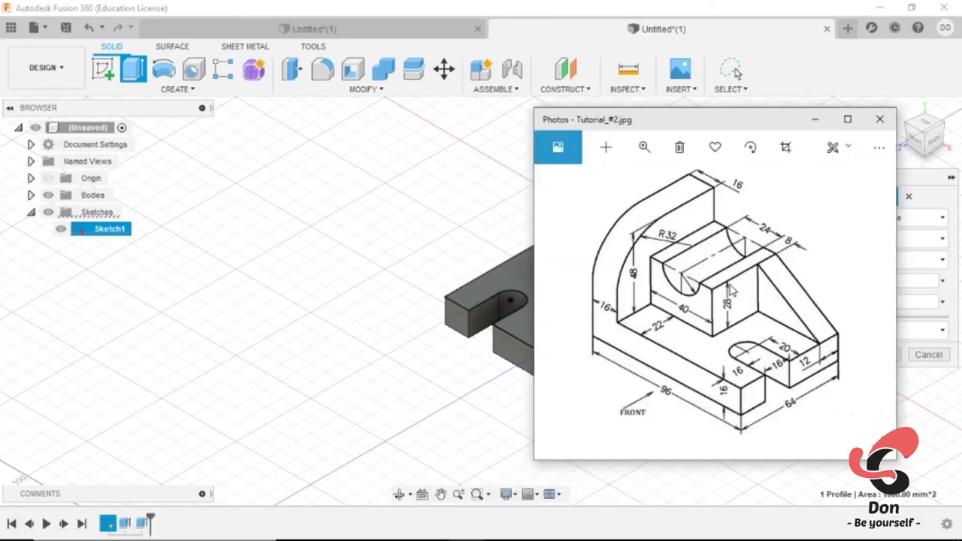
click(510, 376)
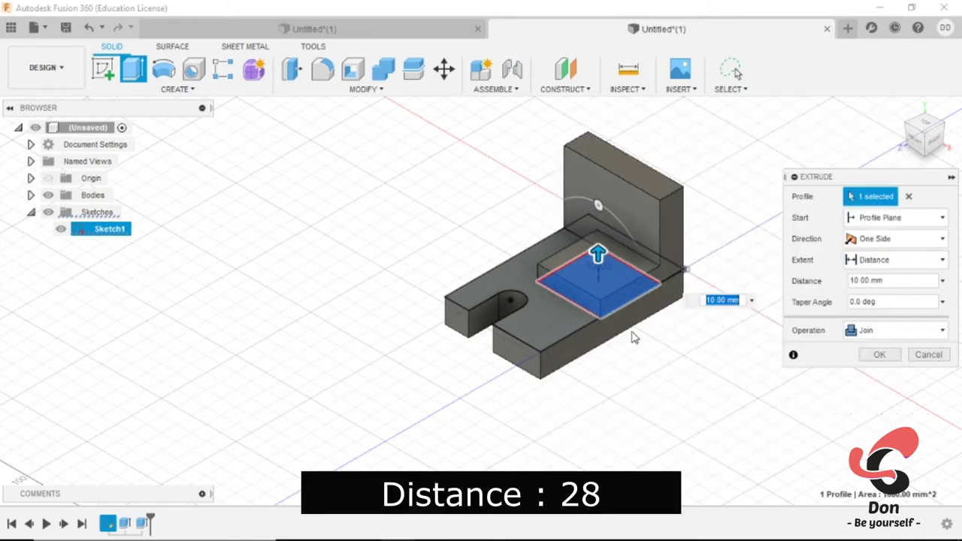
text(28)
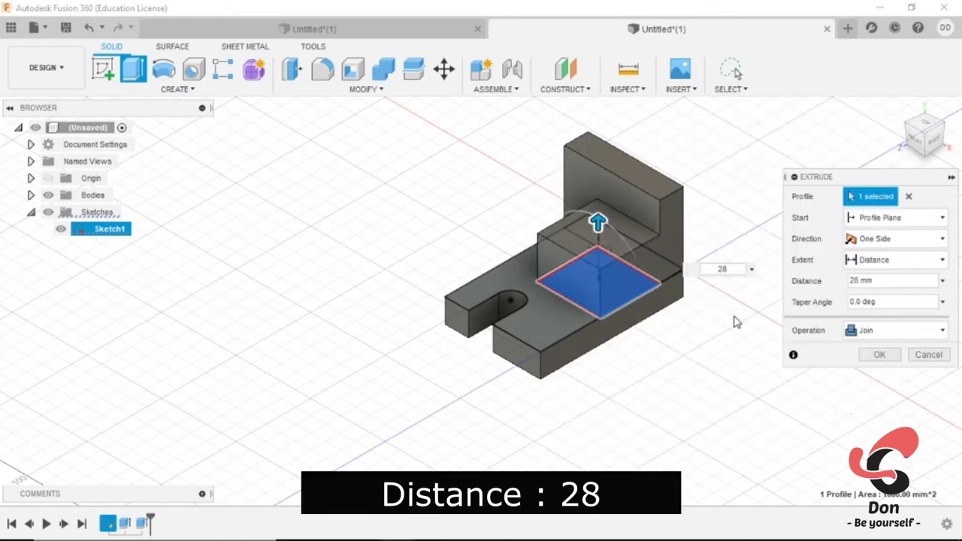
click(875, 330)
click(876, 348)
click(879, 355)
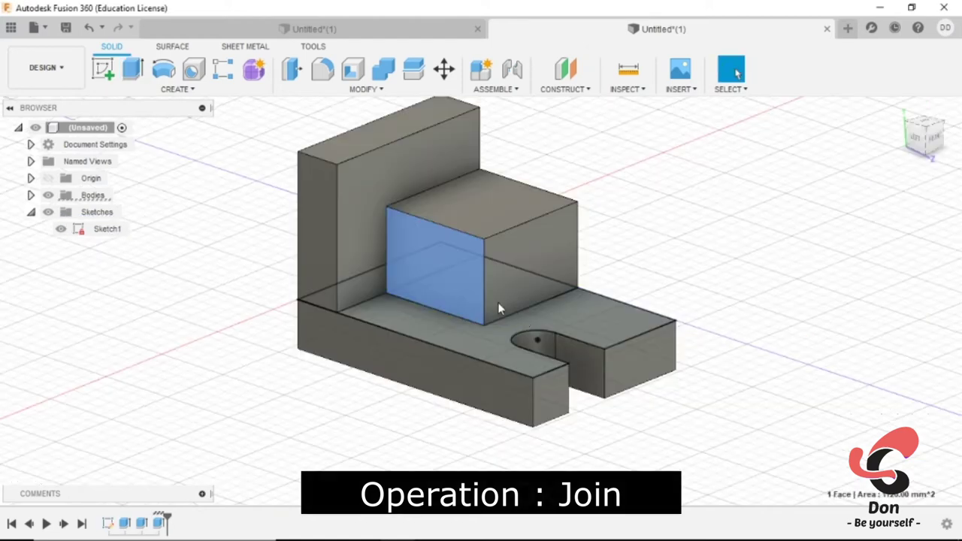
click(668, 262)
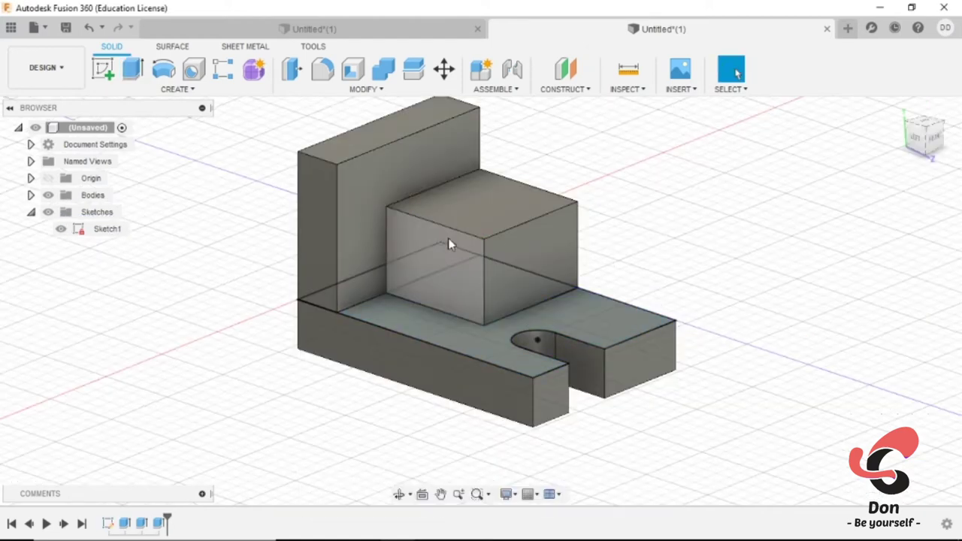
Step: Place a hole on the block's front face, positioned from two reference edges
click(466, 529)
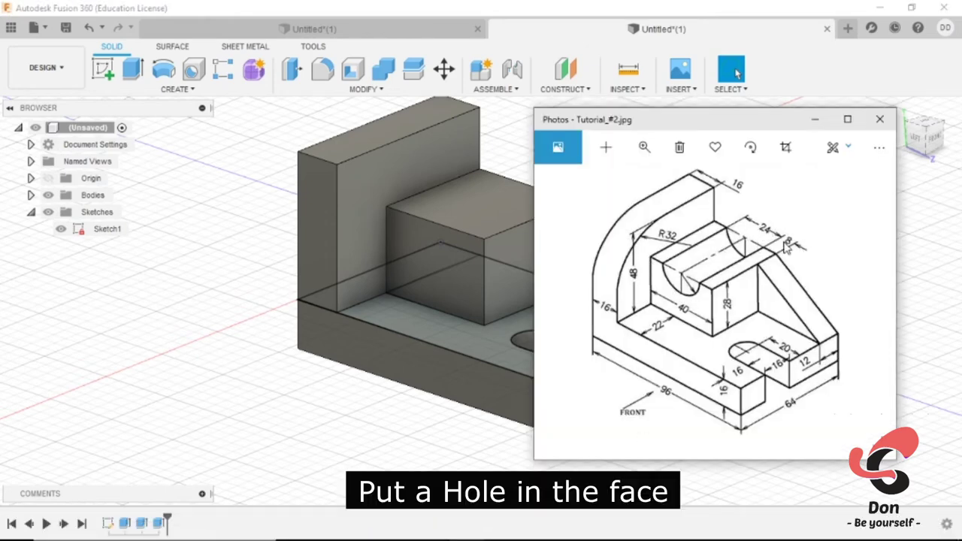
click(454, 410)
scroll(744, 421, down, 3)
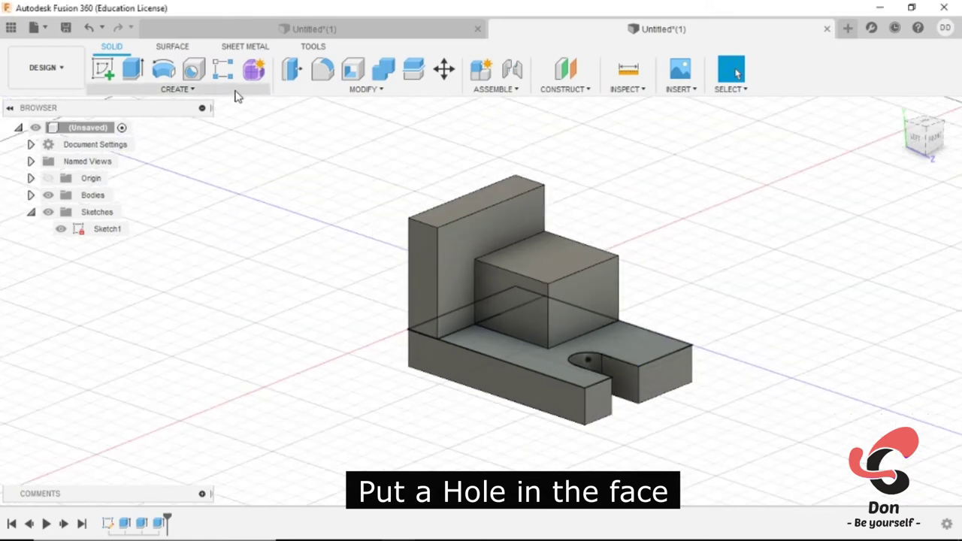
click(193, 72)
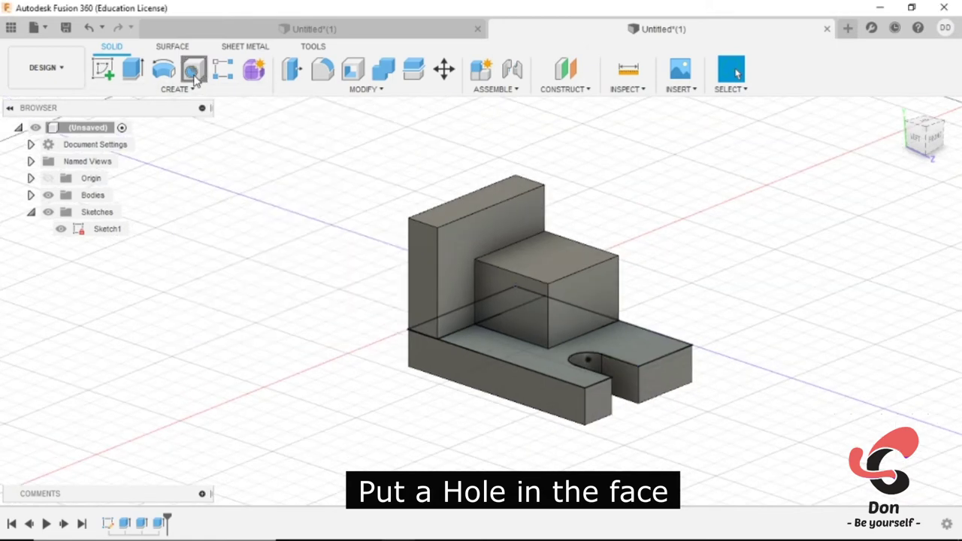
click(513, 316)
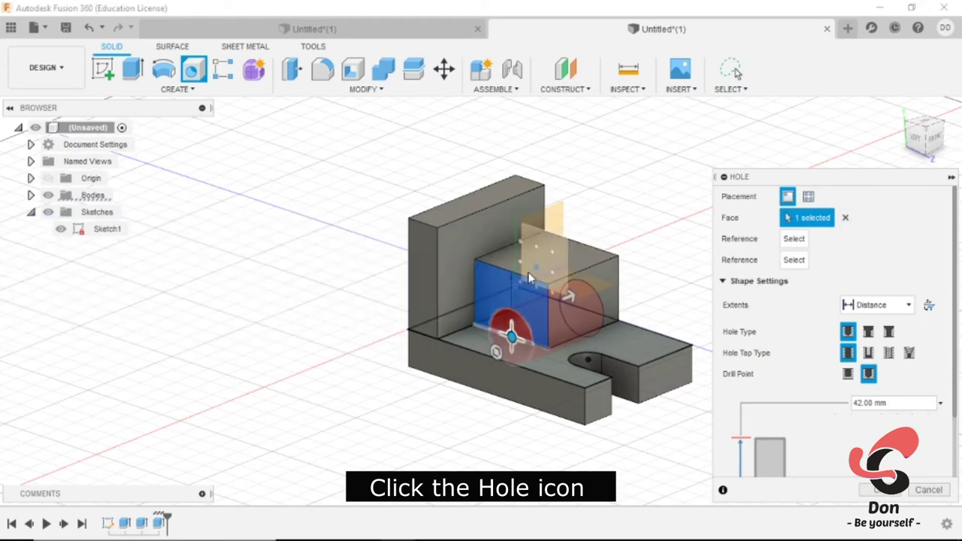
click(511, 274)
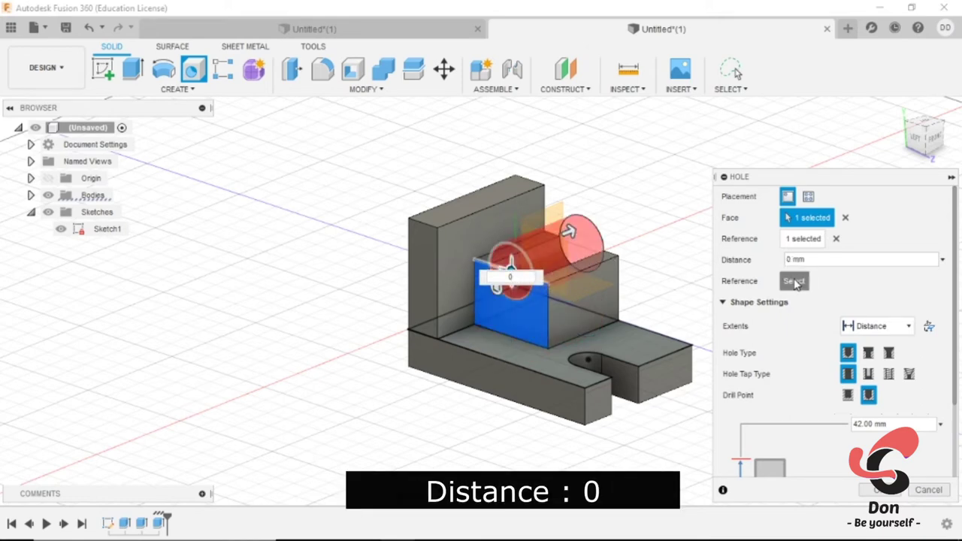
scroll(564, 282, up, 2)
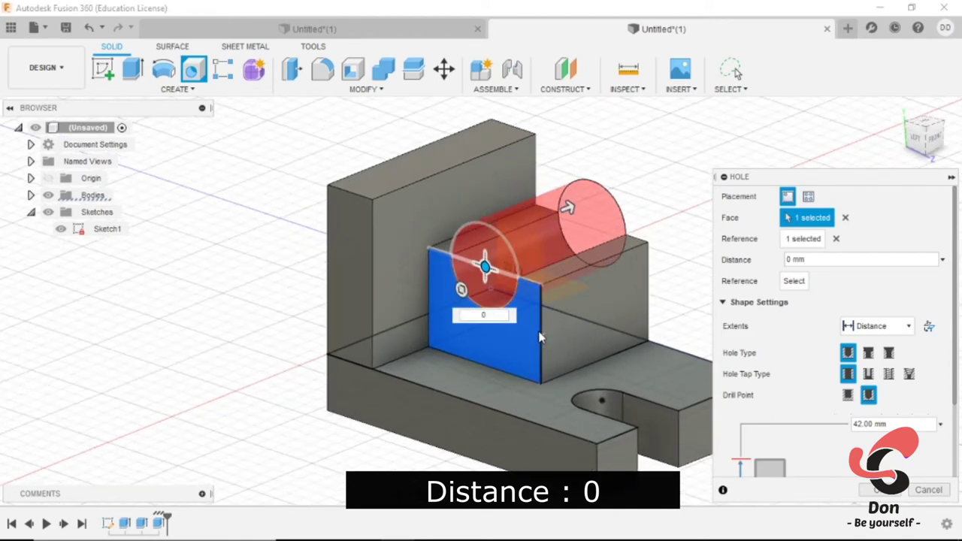
click(541, 331)
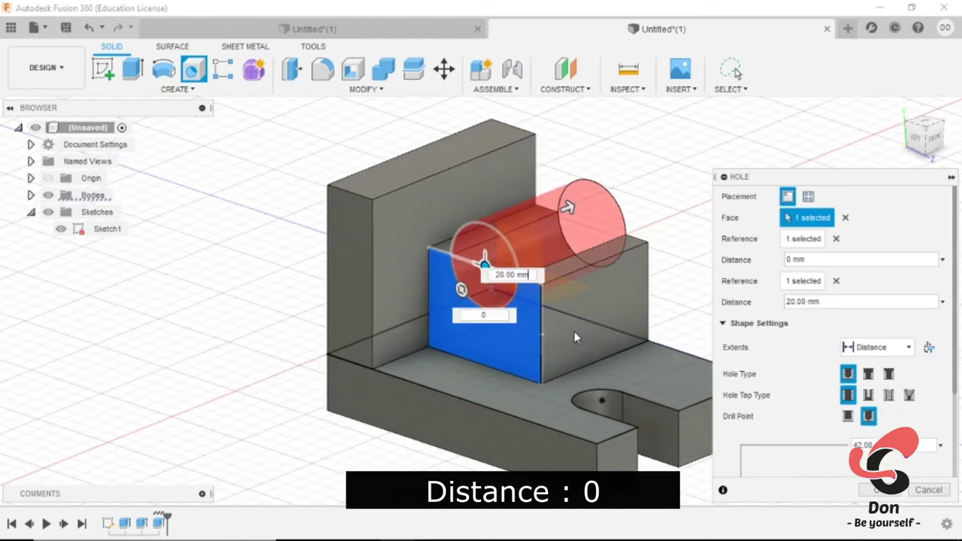
Step: Set the hole offset to 12+8 mm, extent All, and diameter 24 mm
double_click(818, 302)
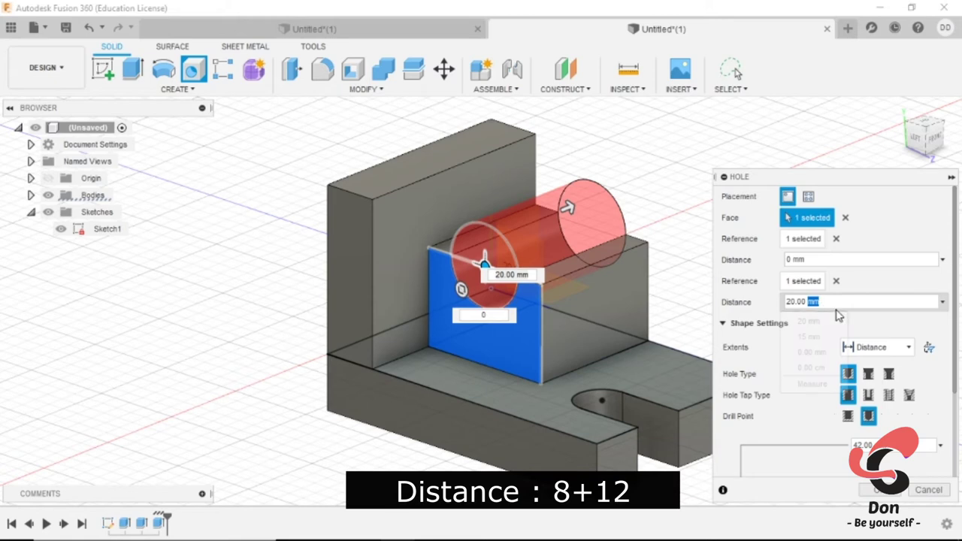
triple_click(831, 300)
text(12+)
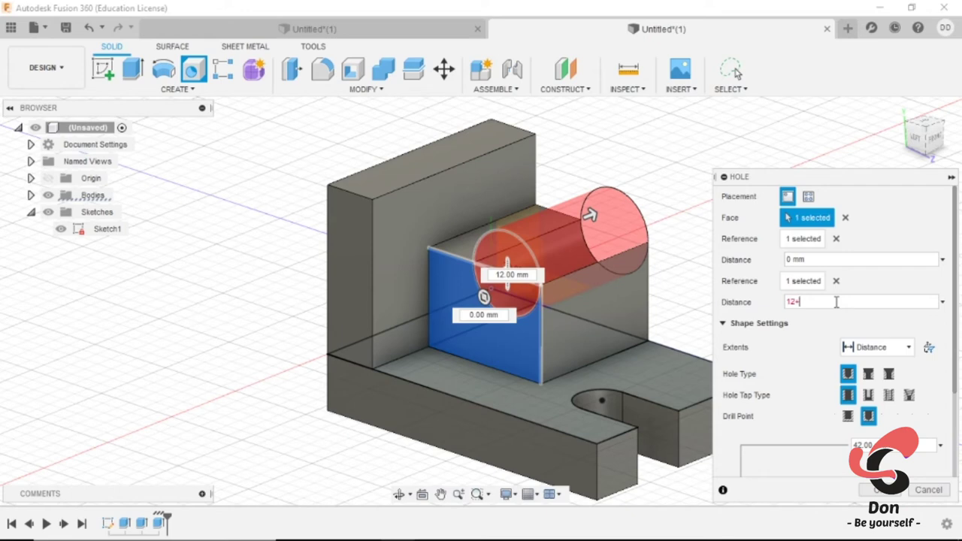
text(8)
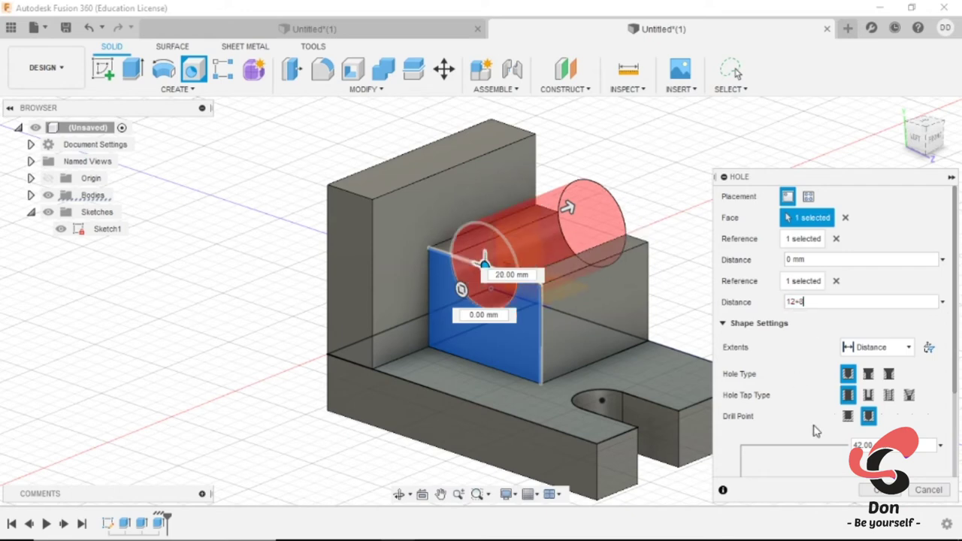
scroll(826, 376, down, 3)
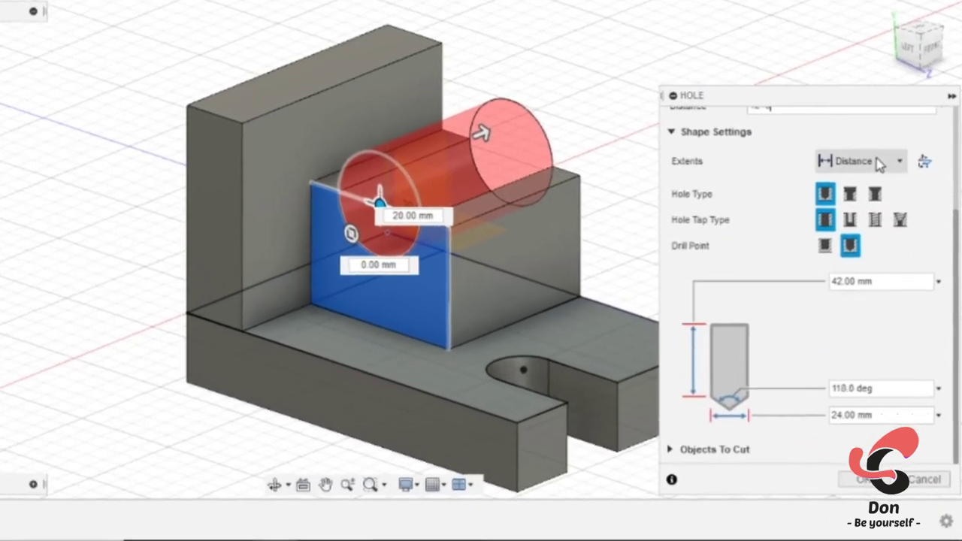
click(873, 231)
click(841, 206)
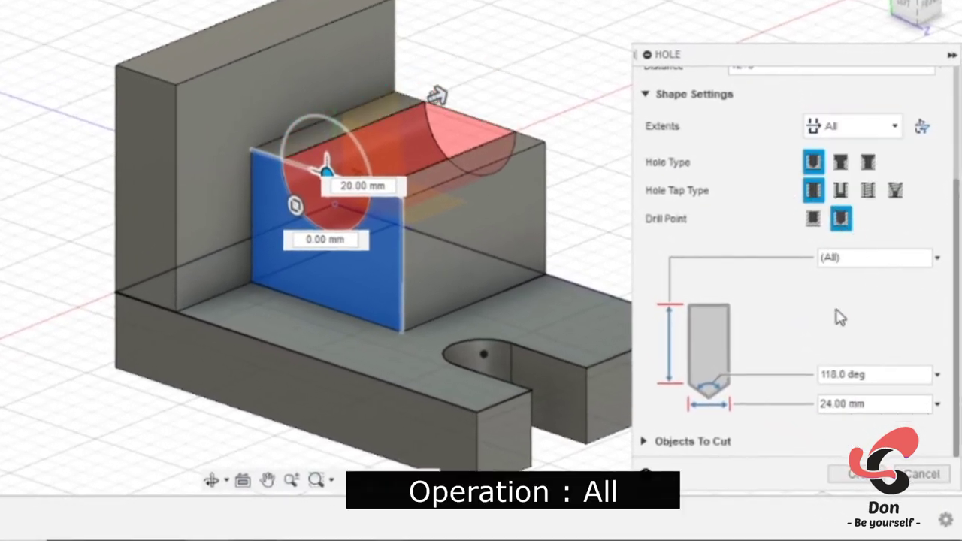
click(882, 407)
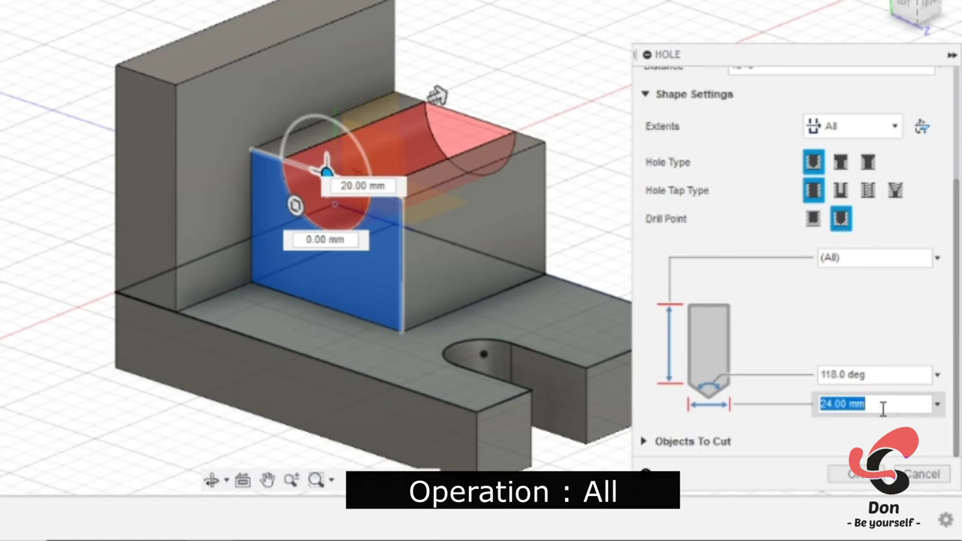
click(856, 475)
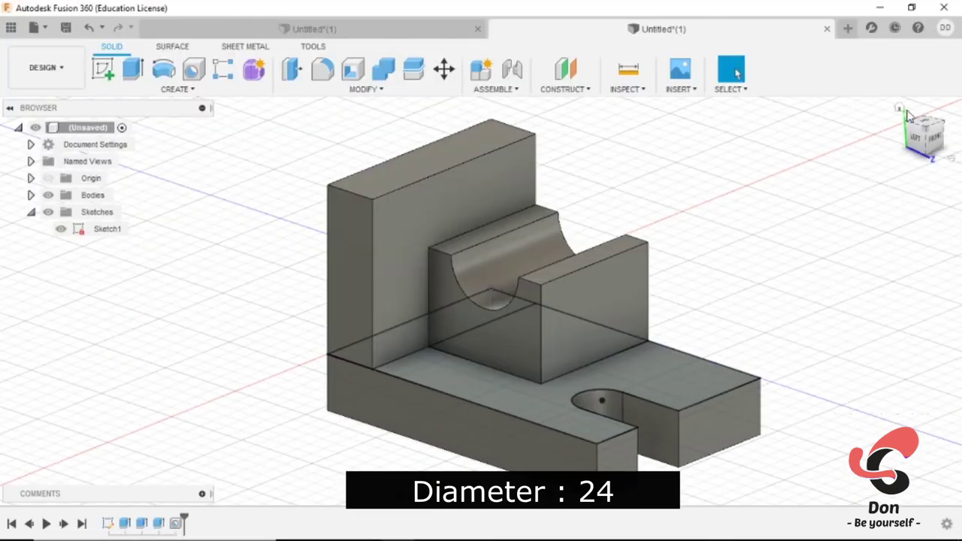
drag(905, 112, 939, 120)
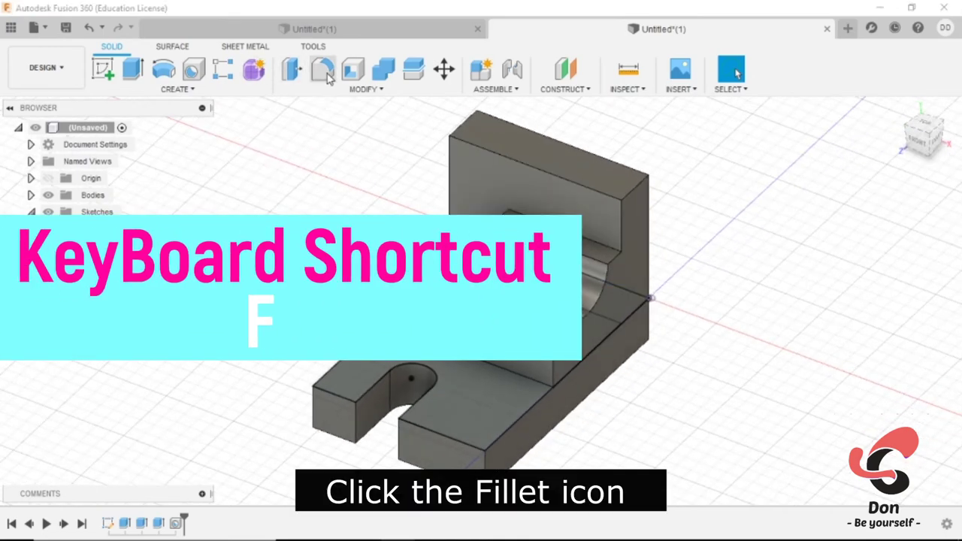
Step: Fillet the upright's top edge with a 32 mm radius, then orbit to inspect it
key(f)
click(461, 124)
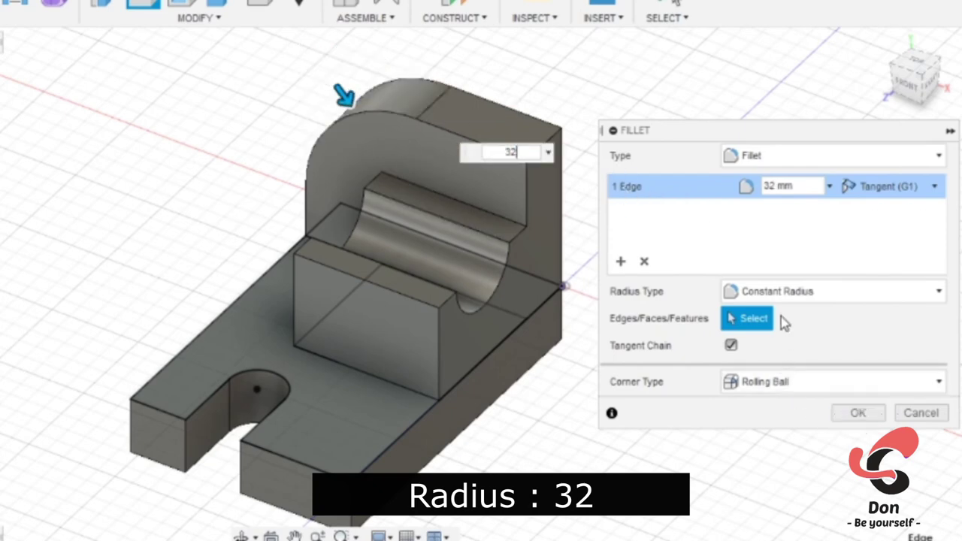
click(860, 414)
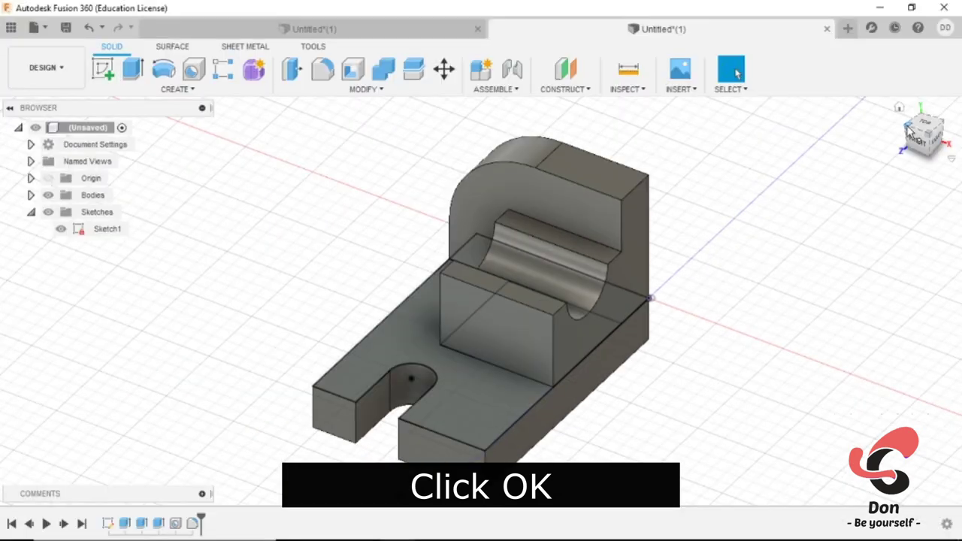
mouse_move(826, 263)
shift+middle_down()
mouse_move(676, 300)
mouse_move(488, 325)
shift+middle_up()
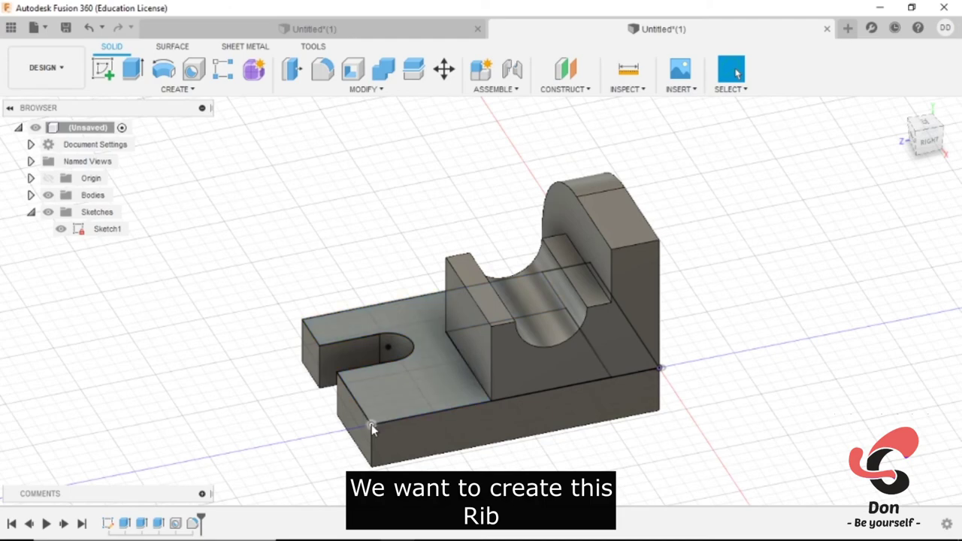
Step: Sketch a diagonal line on the side face from the base end to the block's top corner
click(103, 69)
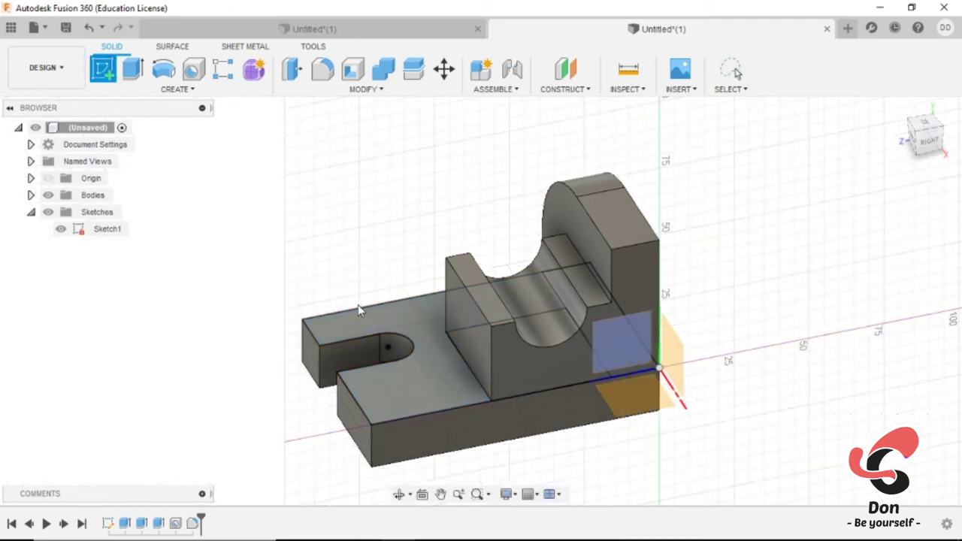
click(553, 407)
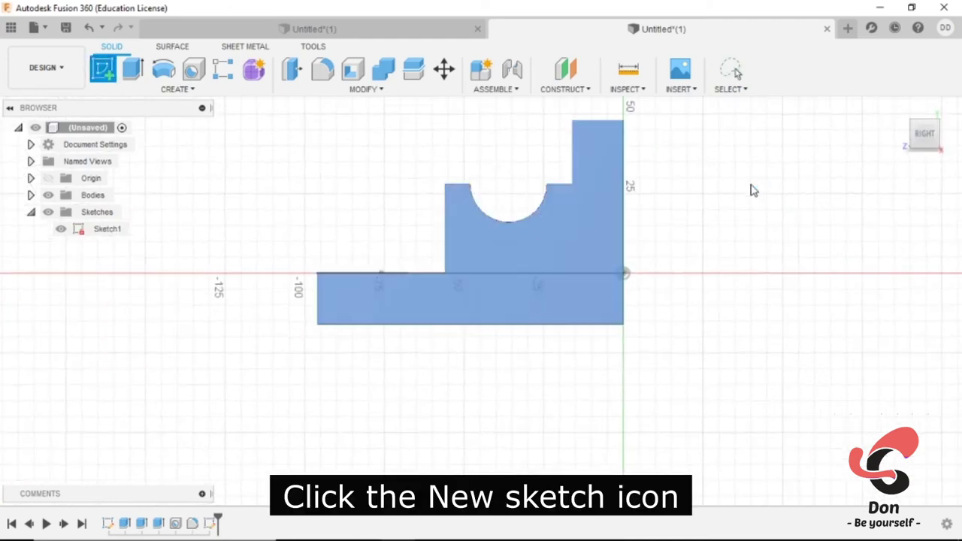
click(103, 69)
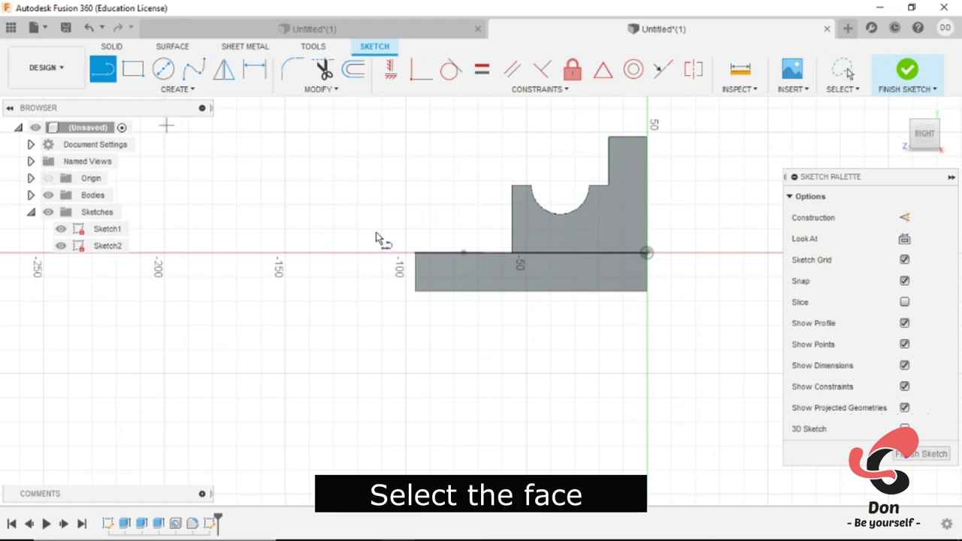
click(415, 254)
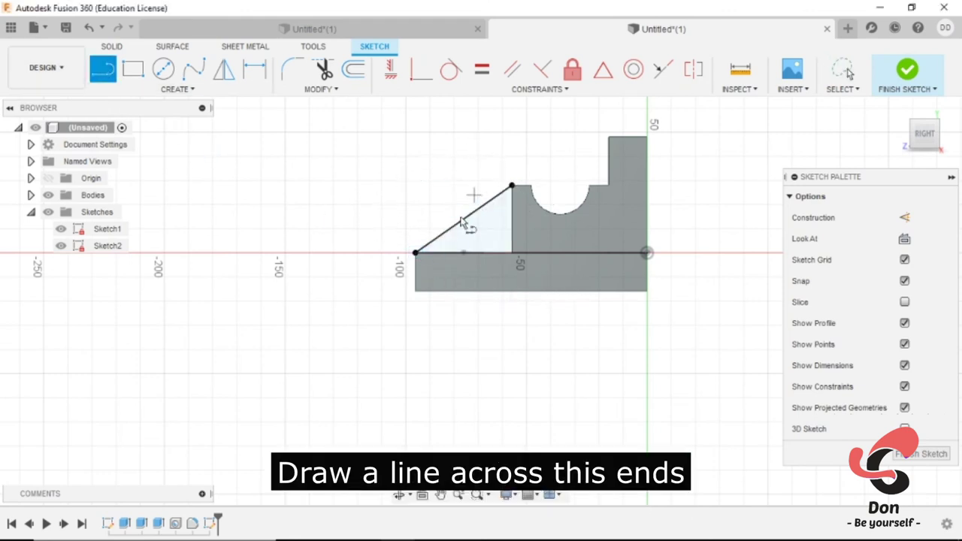
click(918, 455)
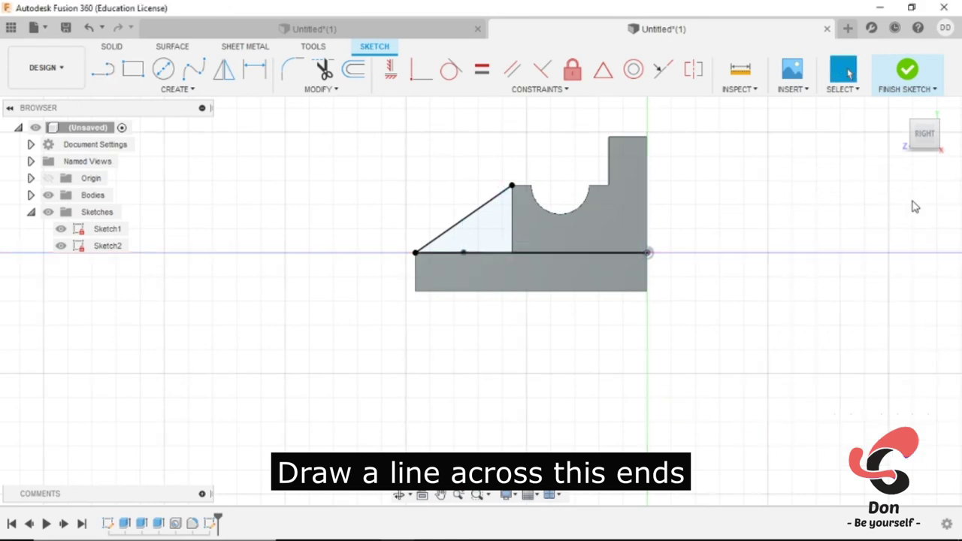
click(900, 107)
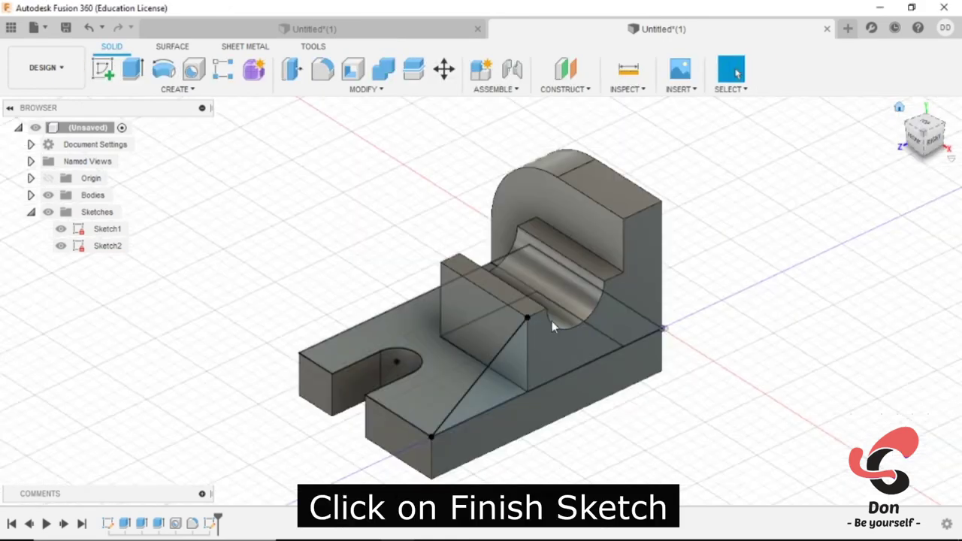
click(179, 88)
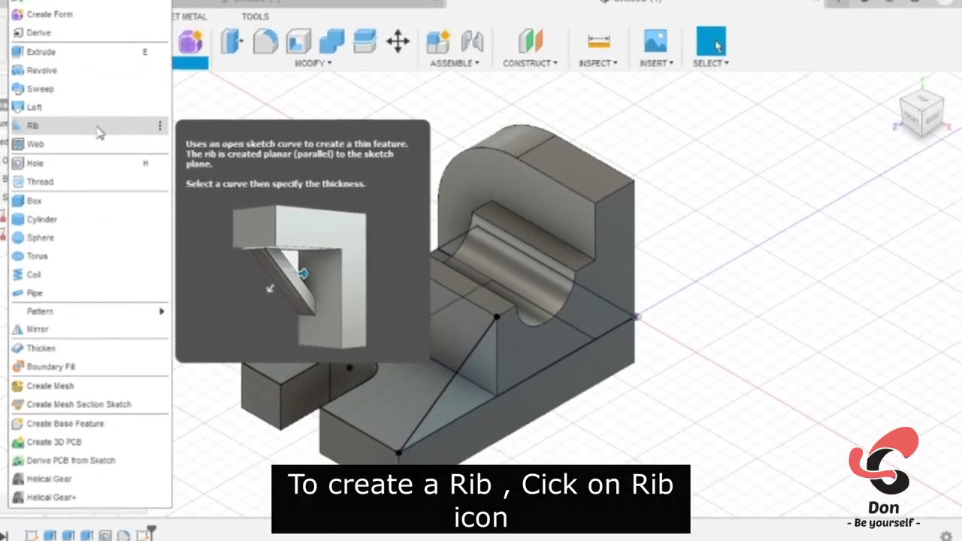
Step: Build a 12 mm one-direction rib from the diagonal line, extending to the next face
click(255, 184)
click(376, 364)
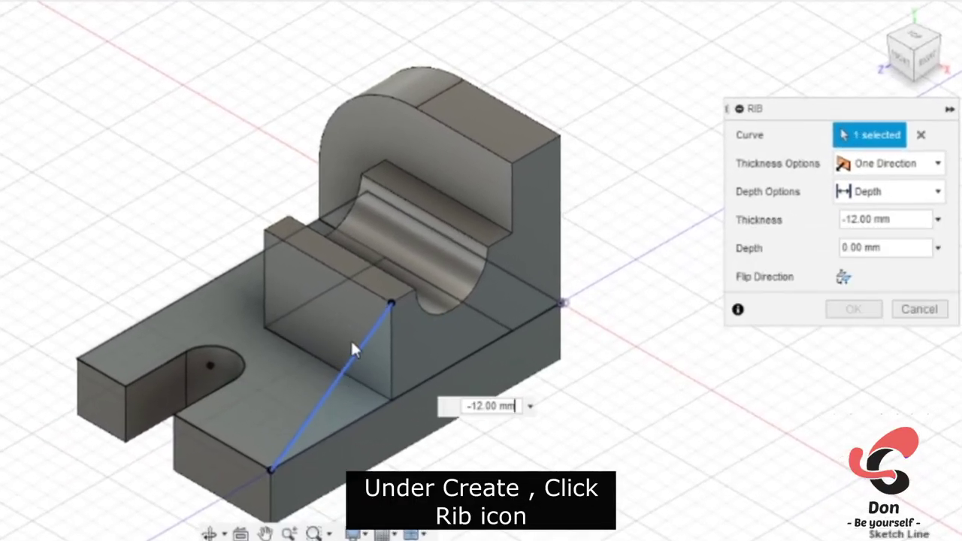
click(931, 163)
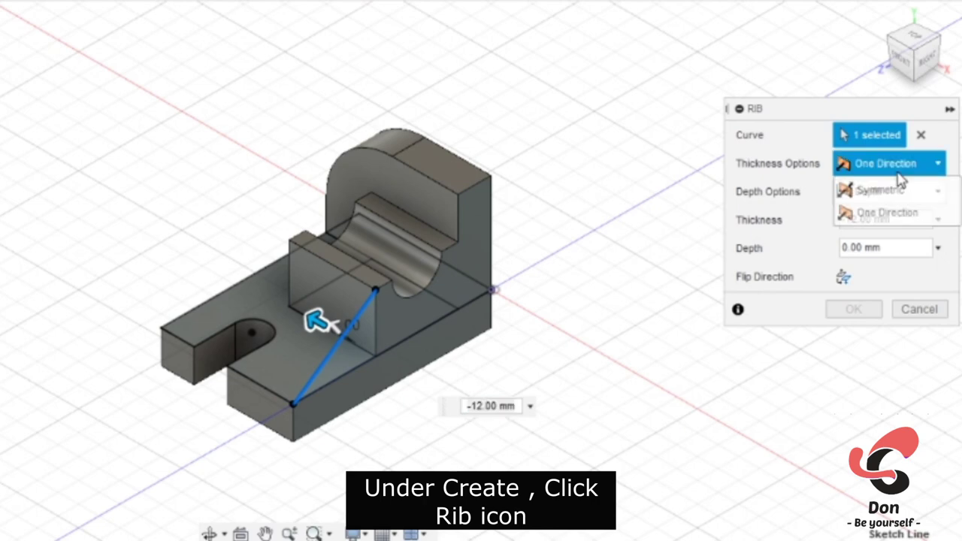
click(914, 213)
click(871, 195)
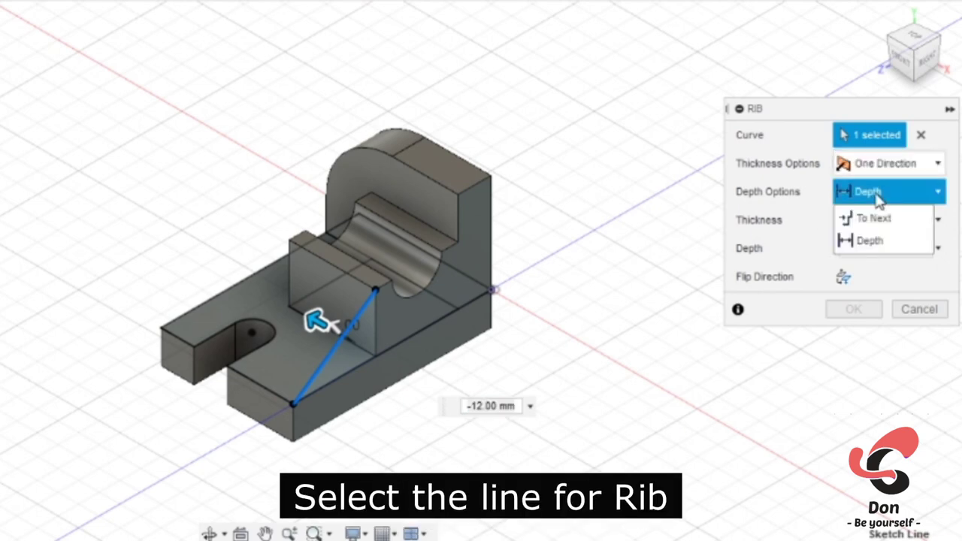
click(871, 218)
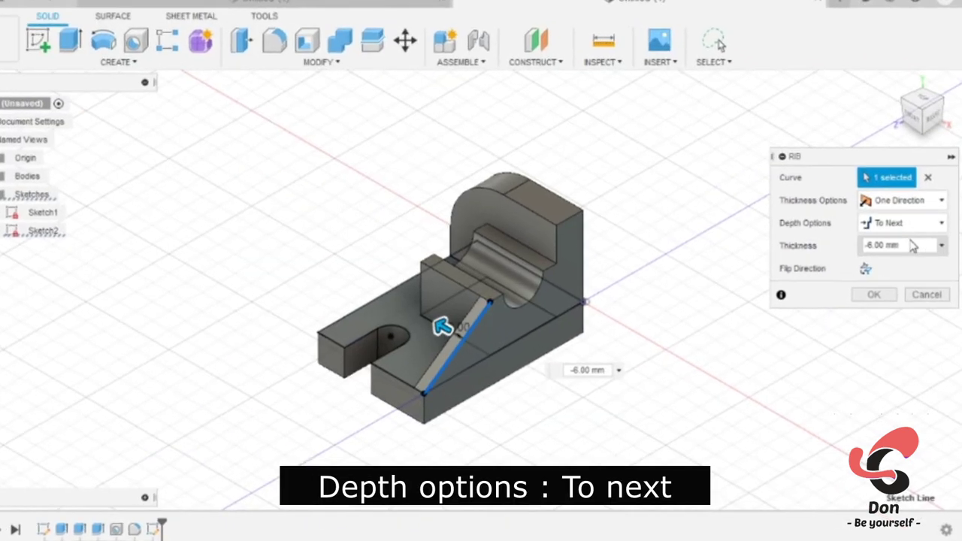
click(887, 215)
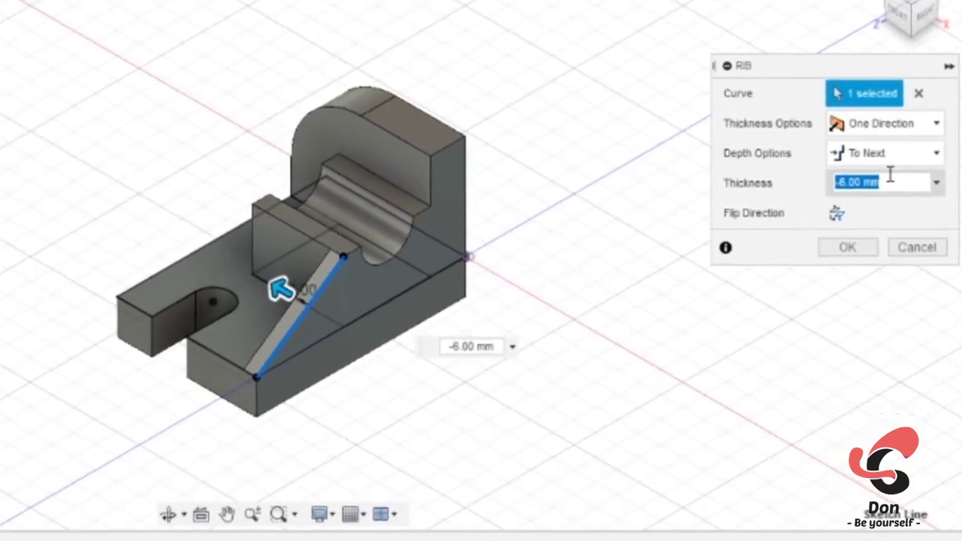
key(BackSpace)
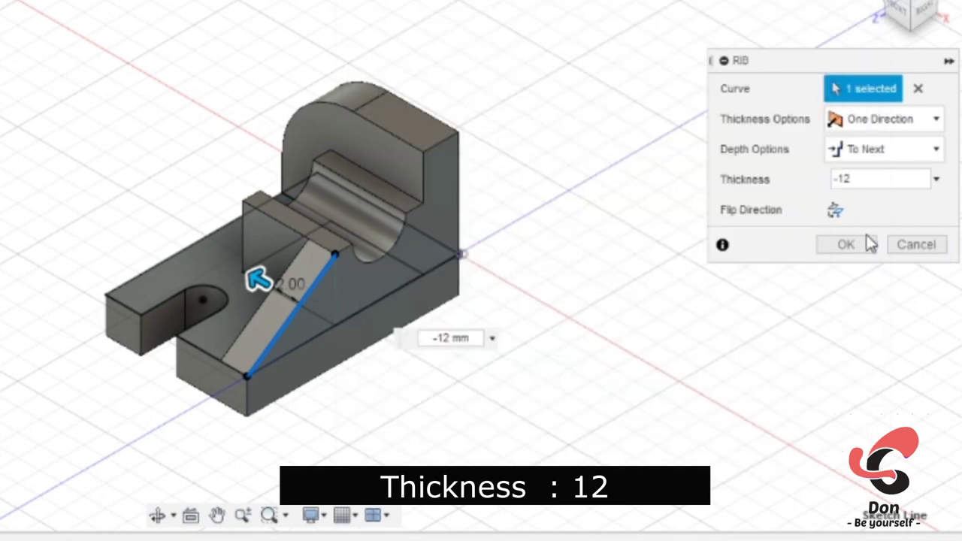
text(-12)
click(843, 243)
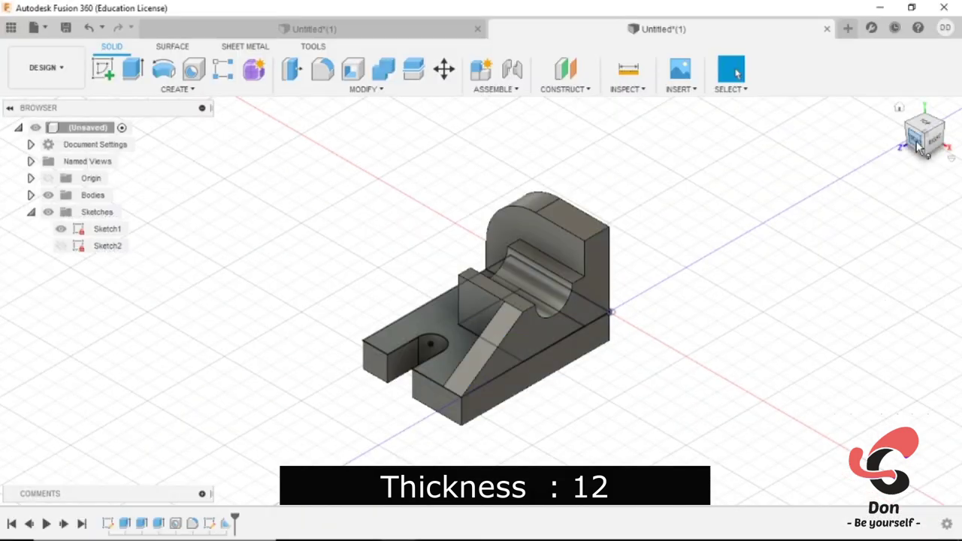
drag(918, 146, 398, 153)
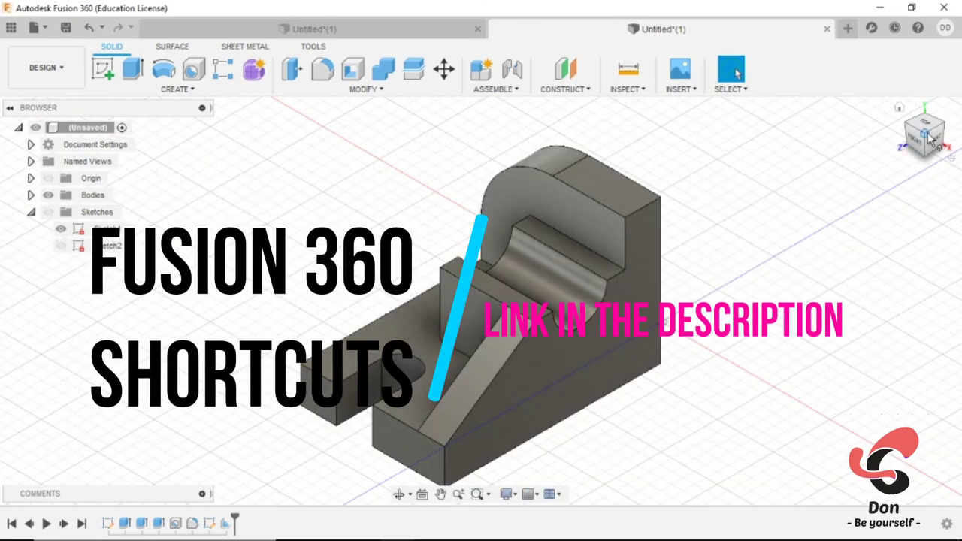
Step: Dismiss the canvas context menu and bring up the Appearance library with the A shortcut
right_click(776, 220)
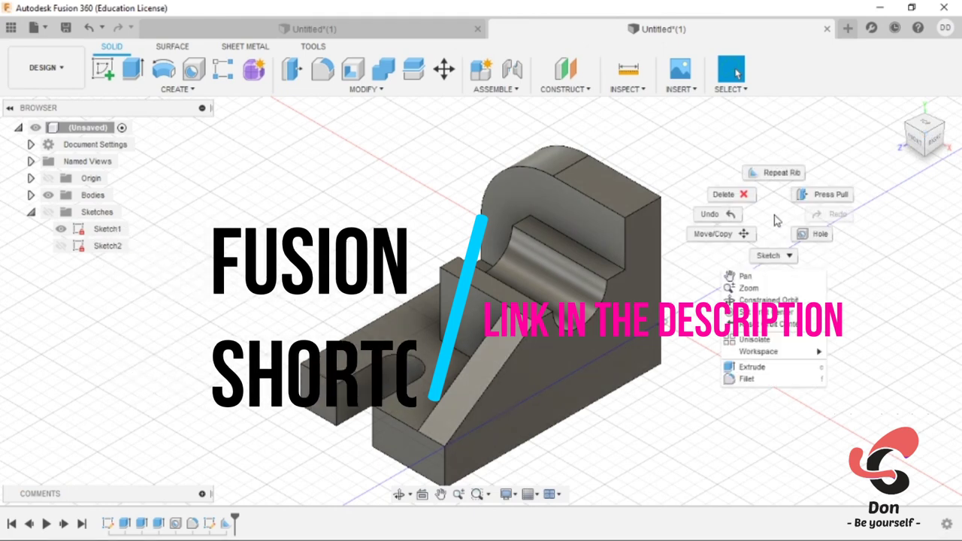
key(Escape)
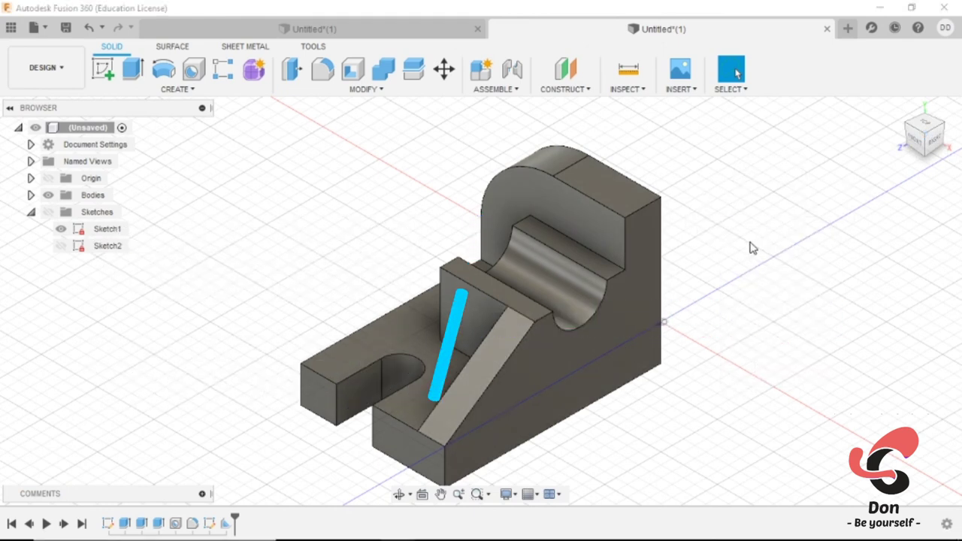
key(a)
Step: Apply Metal's Aluminum - Anodized Rough (Red) to the bracket body, then close the library
scroll(711, 406, down, 2)
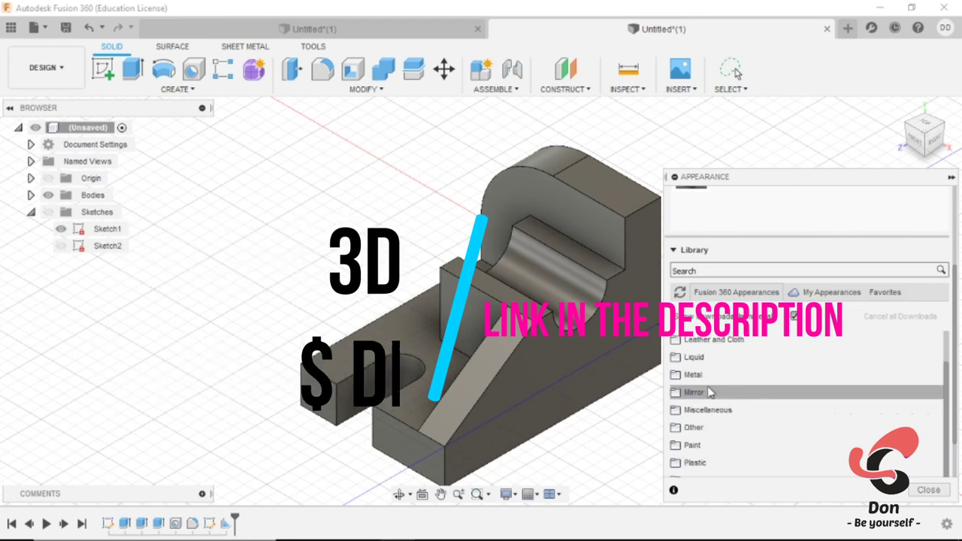
click(706, 375)
scroll(740, 417, down, 3)
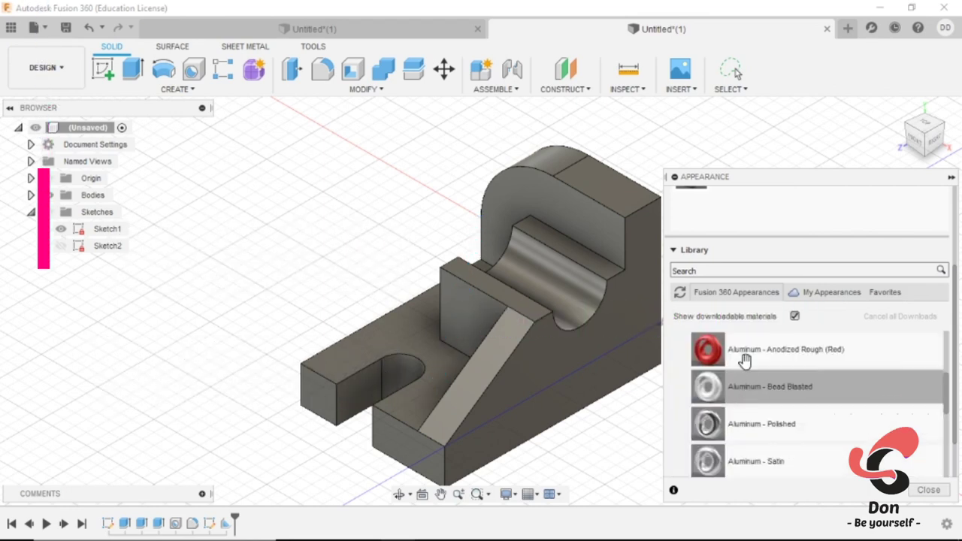
drag(741, 350, 509, 312)
scroll(435, 241, down, 3)
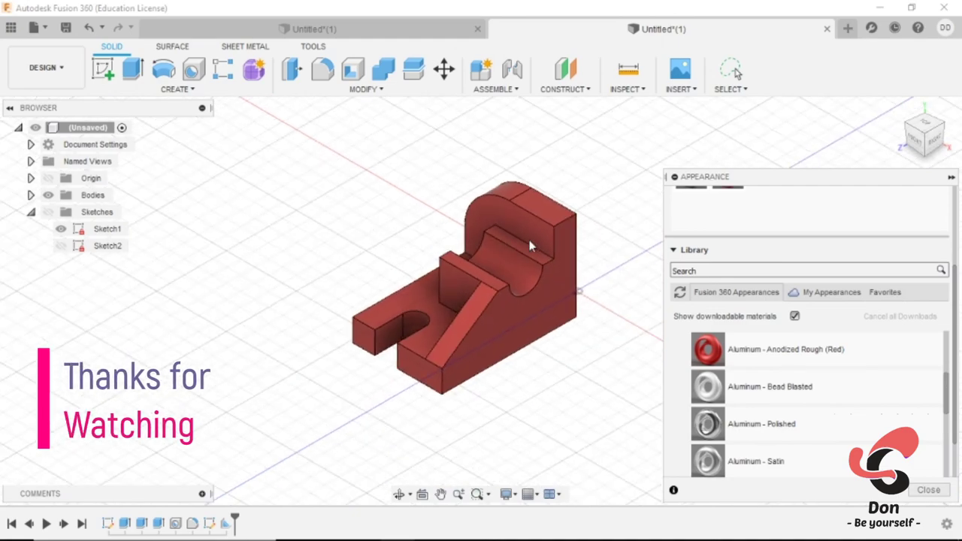
click(928, 489)
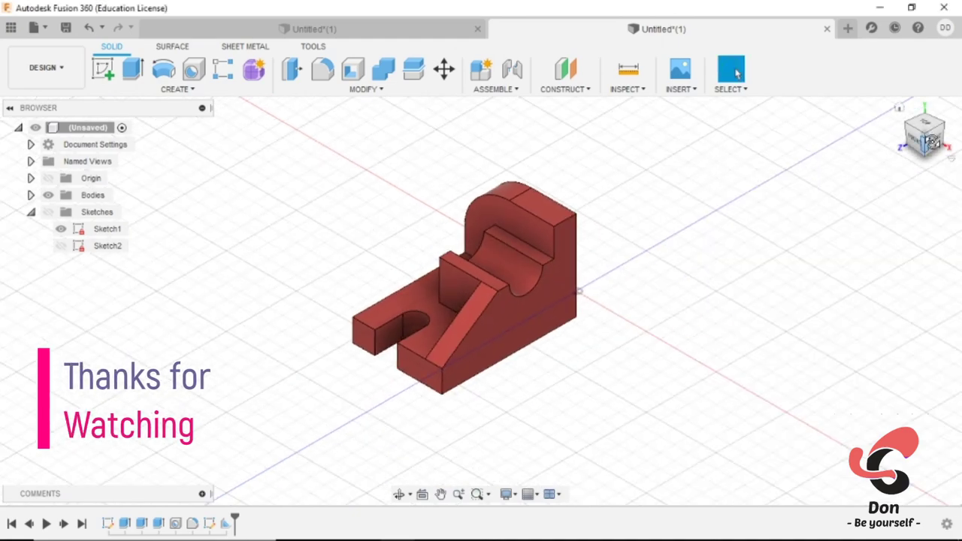
click(925, 138)
shift+middle_drag(527, 280, 650, 205)
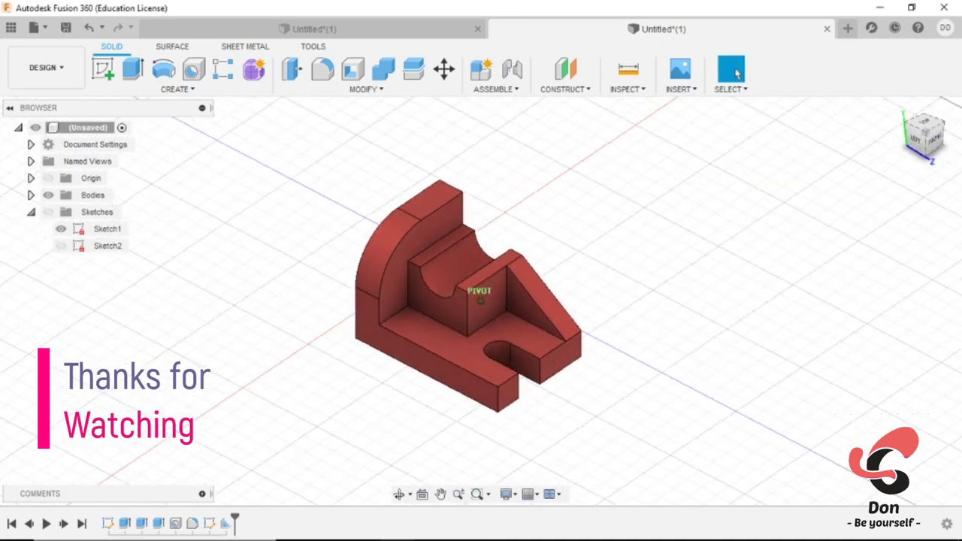